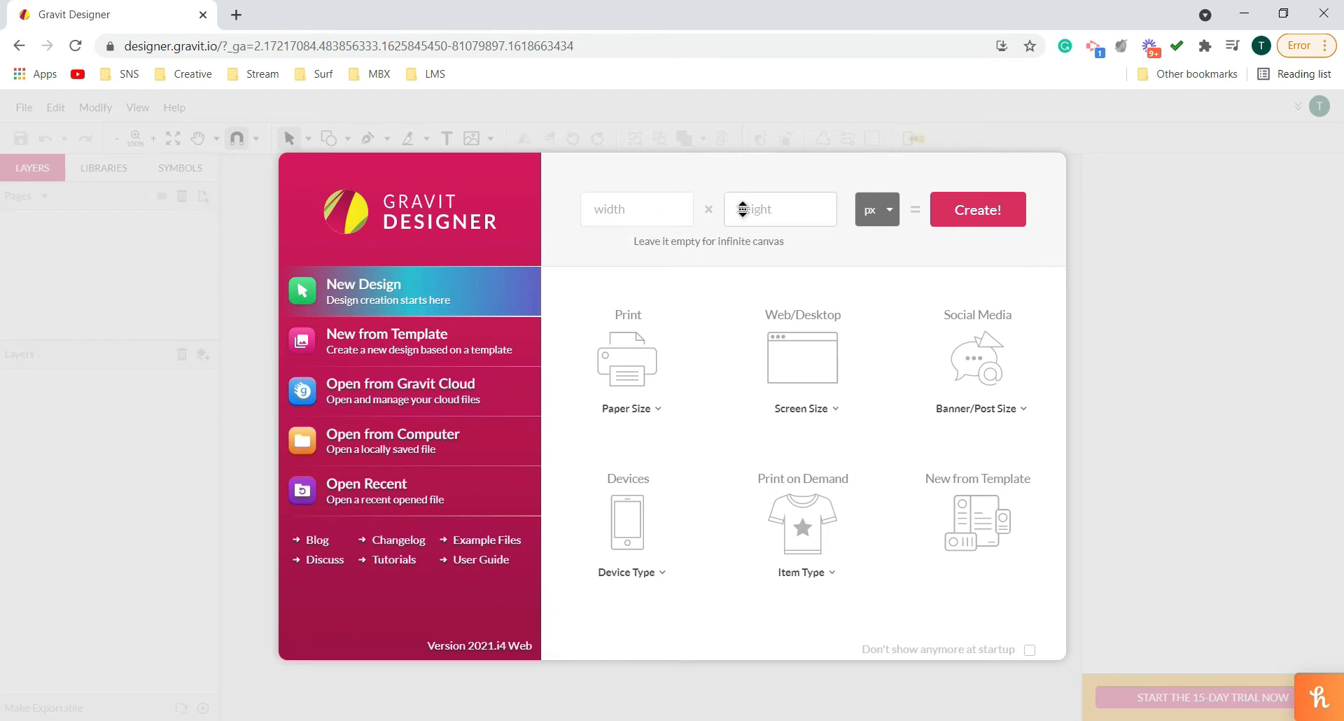
# - Examine the available canvas units and the preset sizes for print, web, social media, devices and print on demand
pyautogui.click(891, 215)
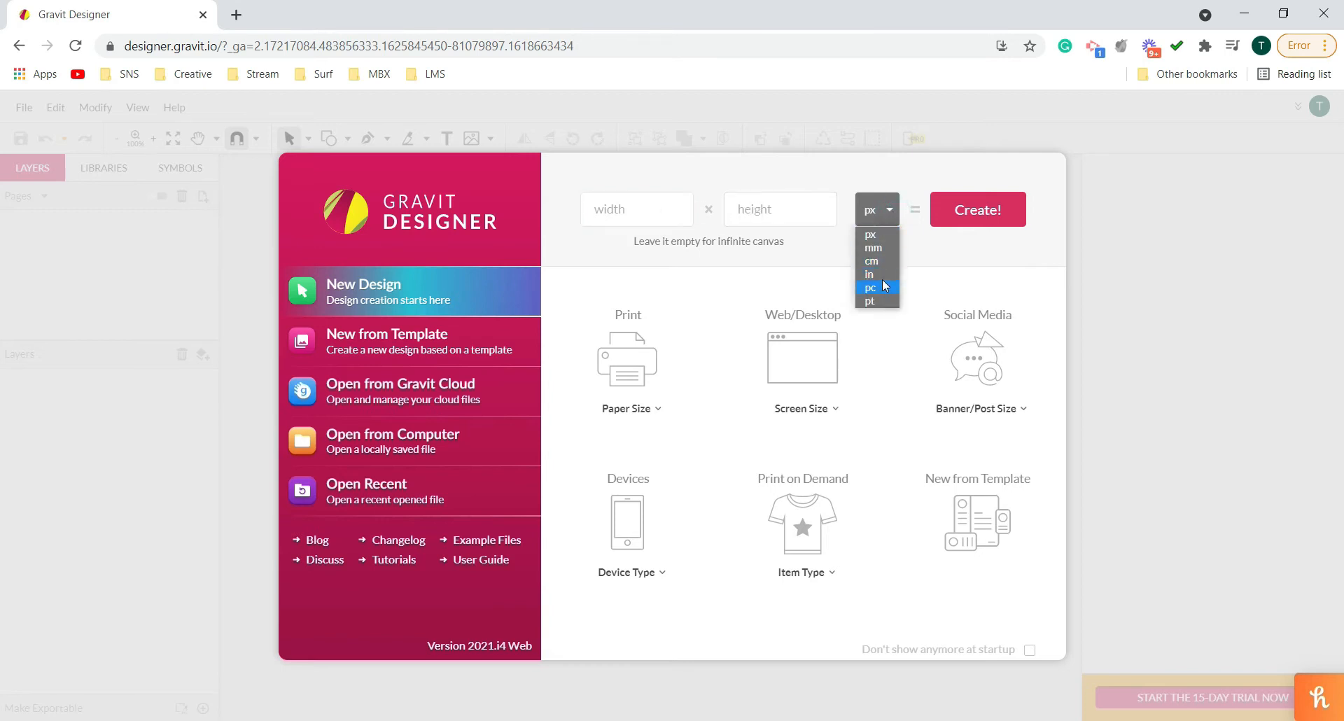
pyautogui.click(875, 237)
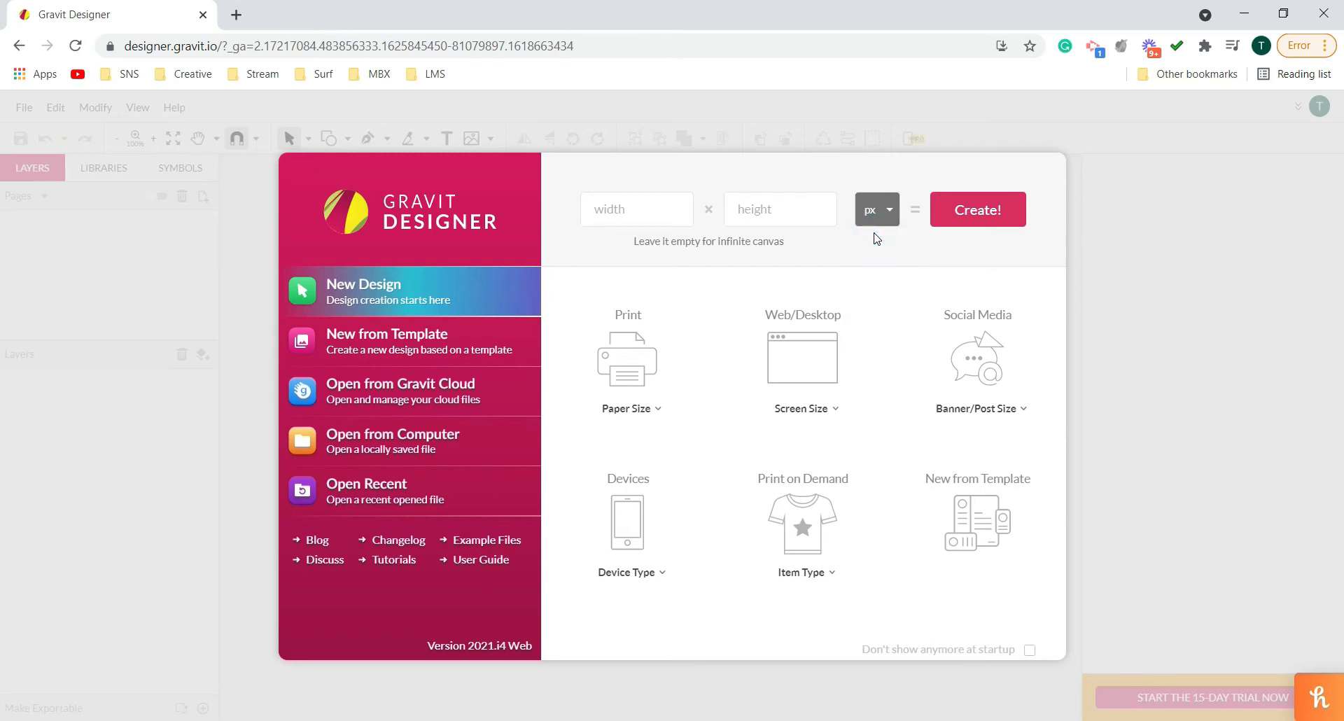
pyautogui.click(654, 412)
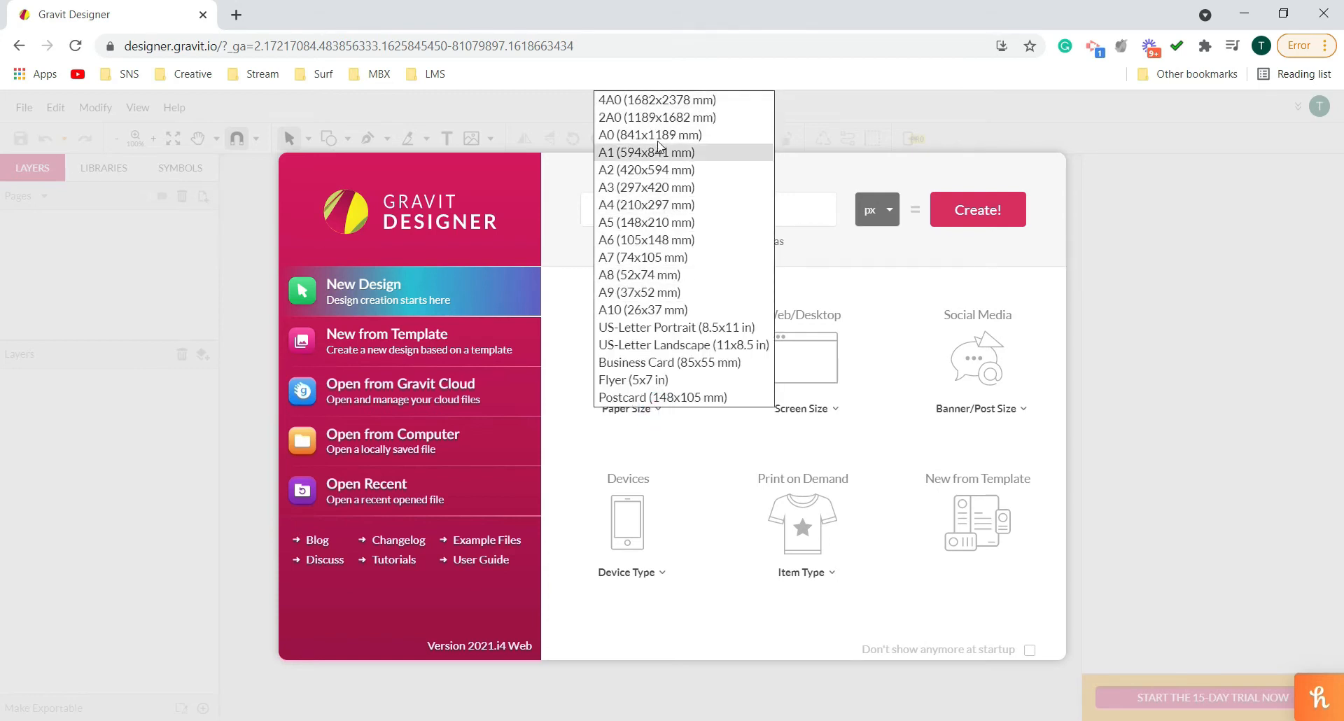
pyautogui.click(700, 425)
pyautogui.click(839, 416)
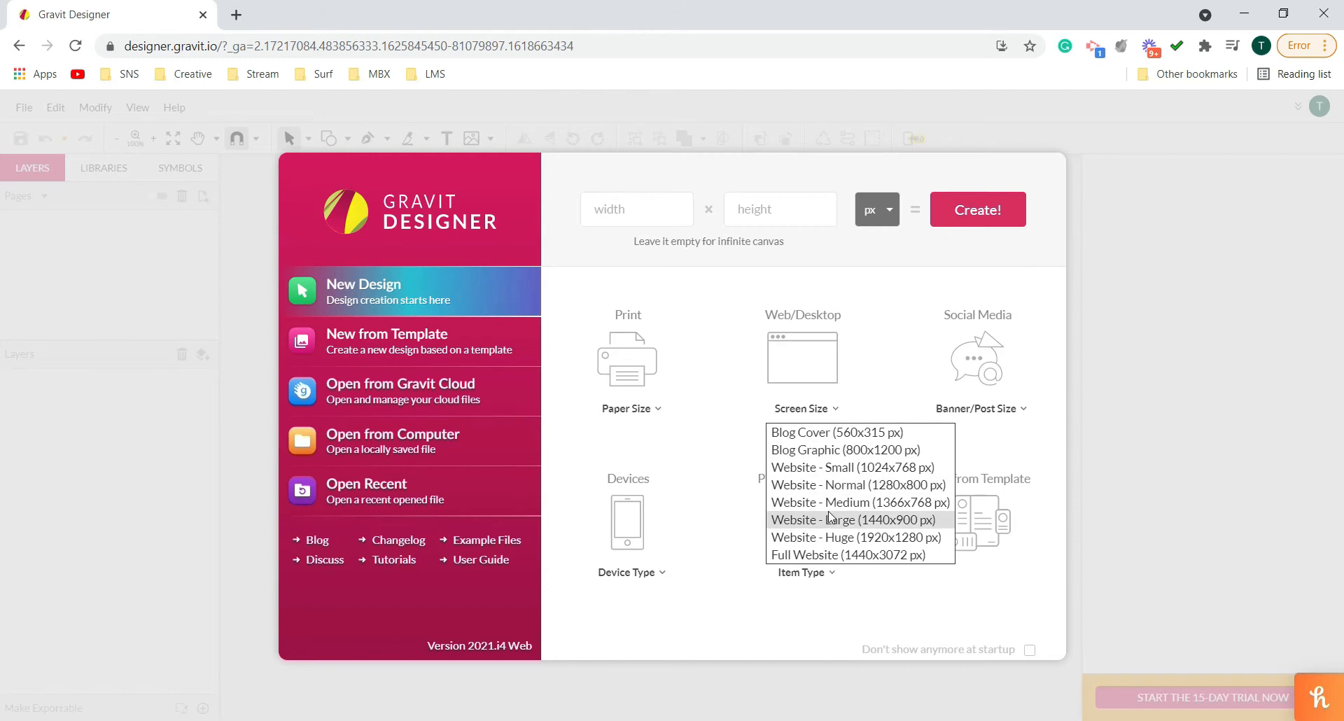
pyautogui.click(873, 388)
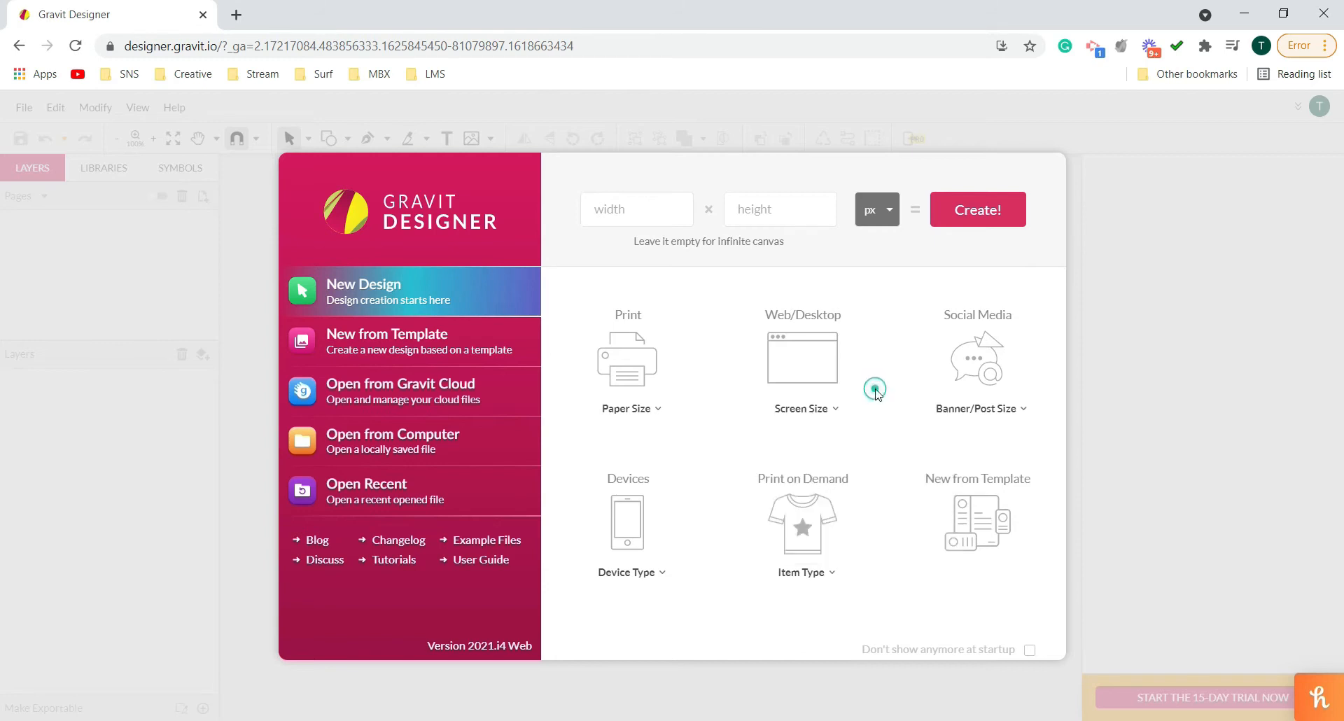
pyautogui.click(983, 413)
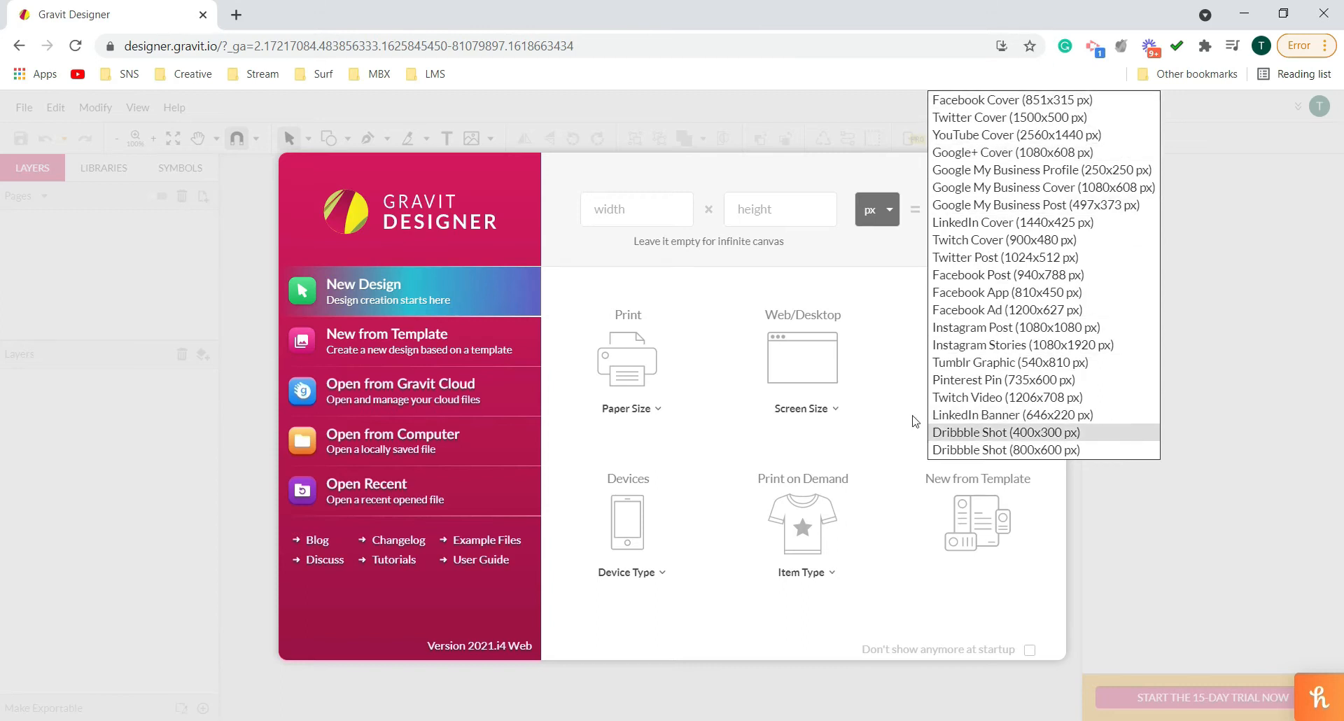
pyautogui.click(885, 393)
pyautogui.click(655, 578)
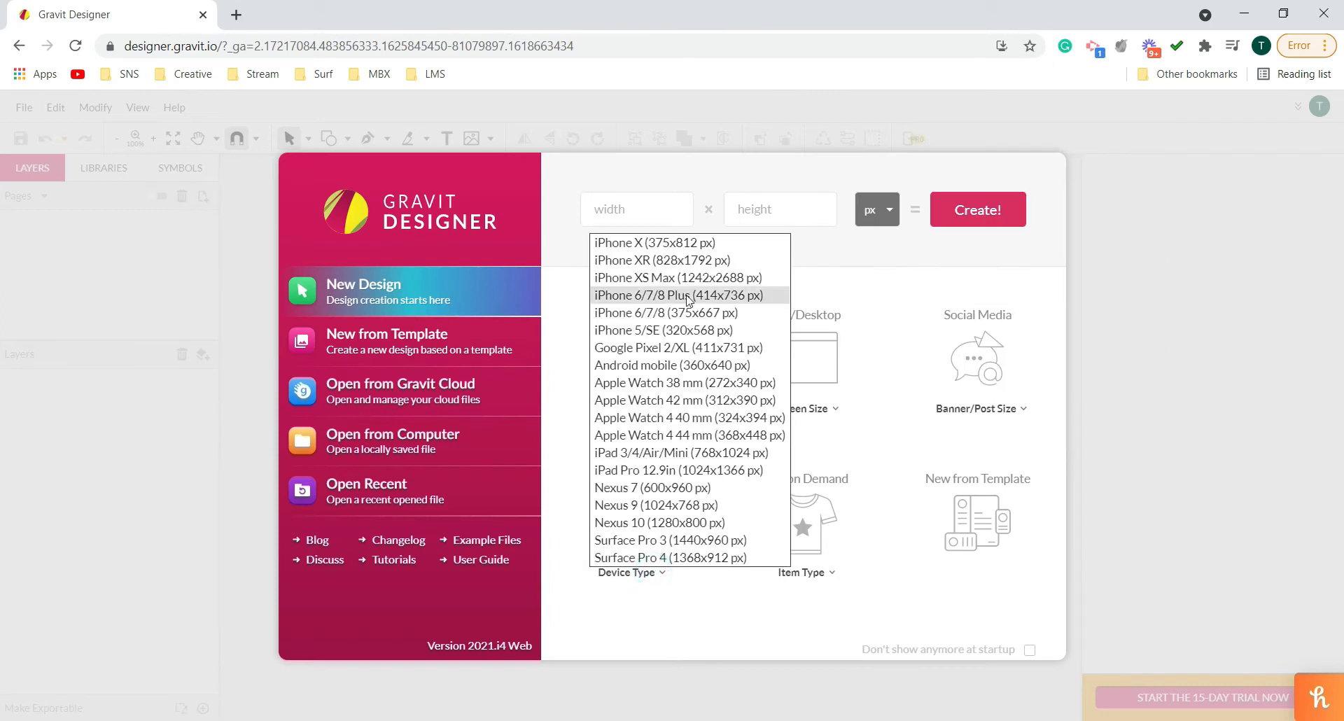
pyautogui.click(694, 618)
pyautogui.click(832, 577)
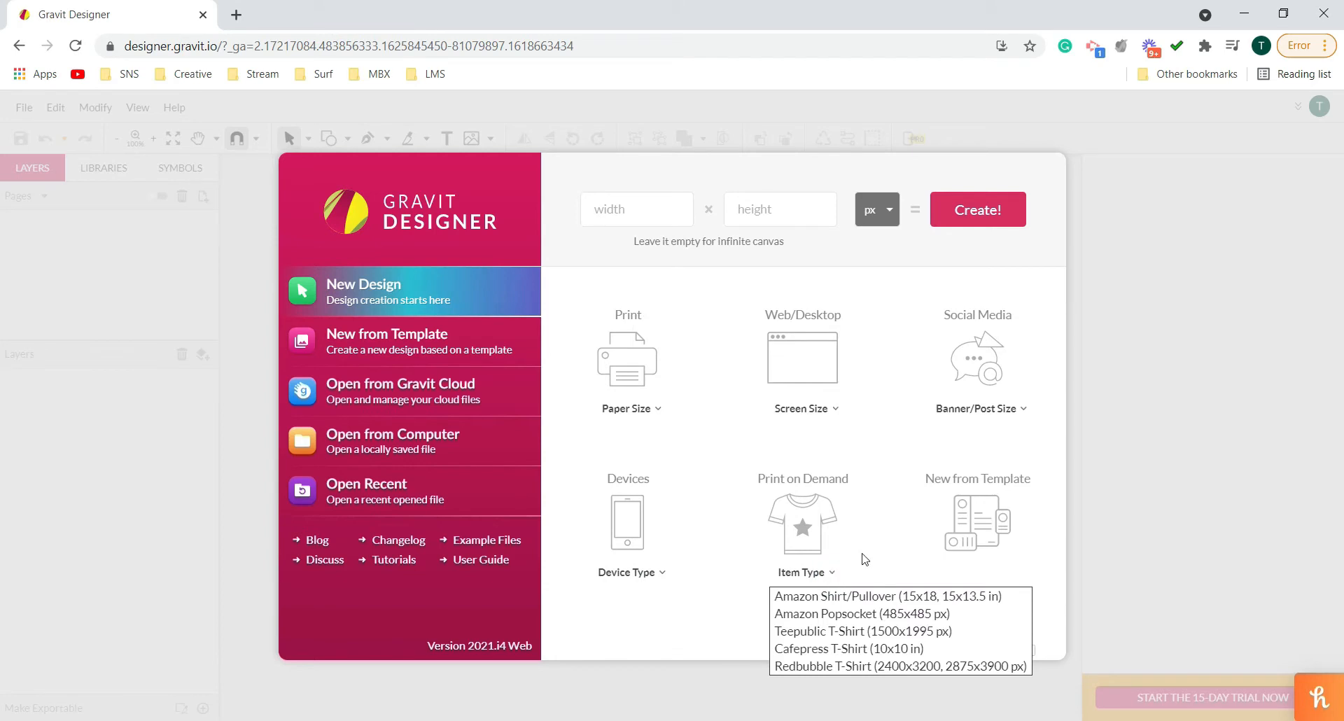
pyautogui.click(862, 555)
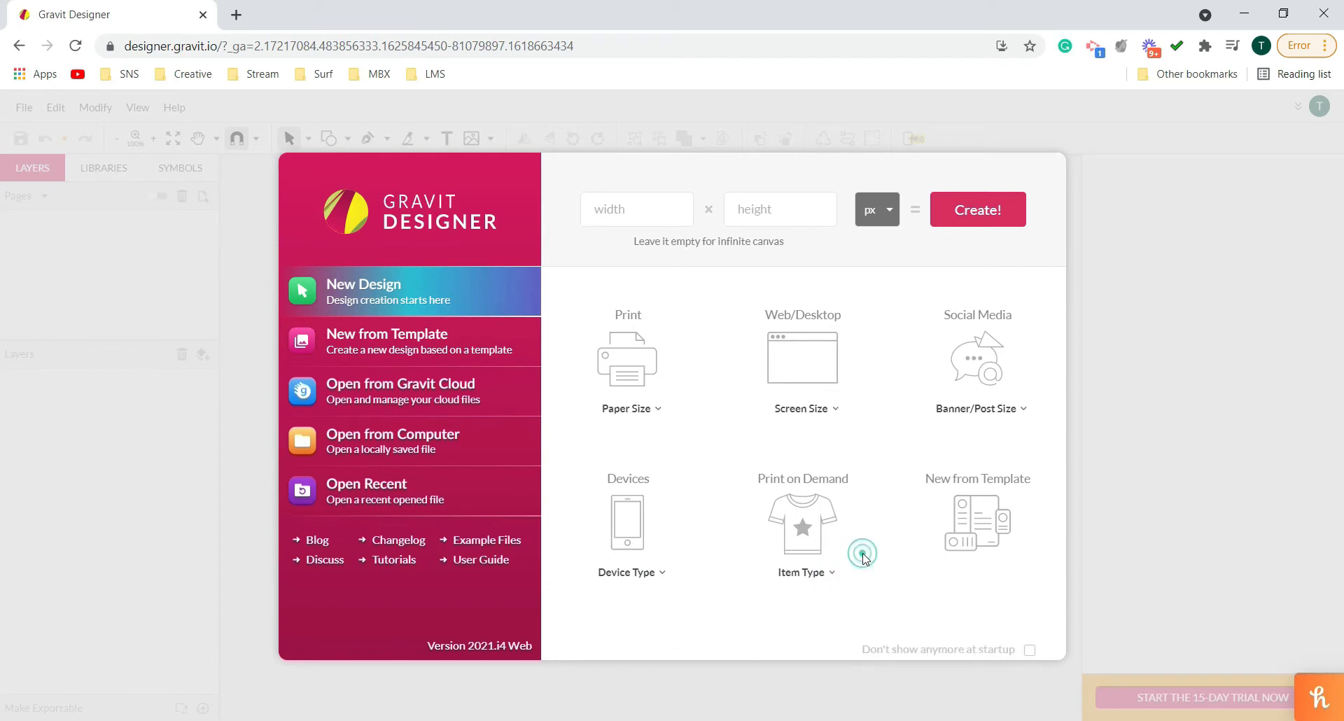
# - Create a new design from the Website - Huge (1920x1280 px) screen size preset
pyautogui.click(810, 413)
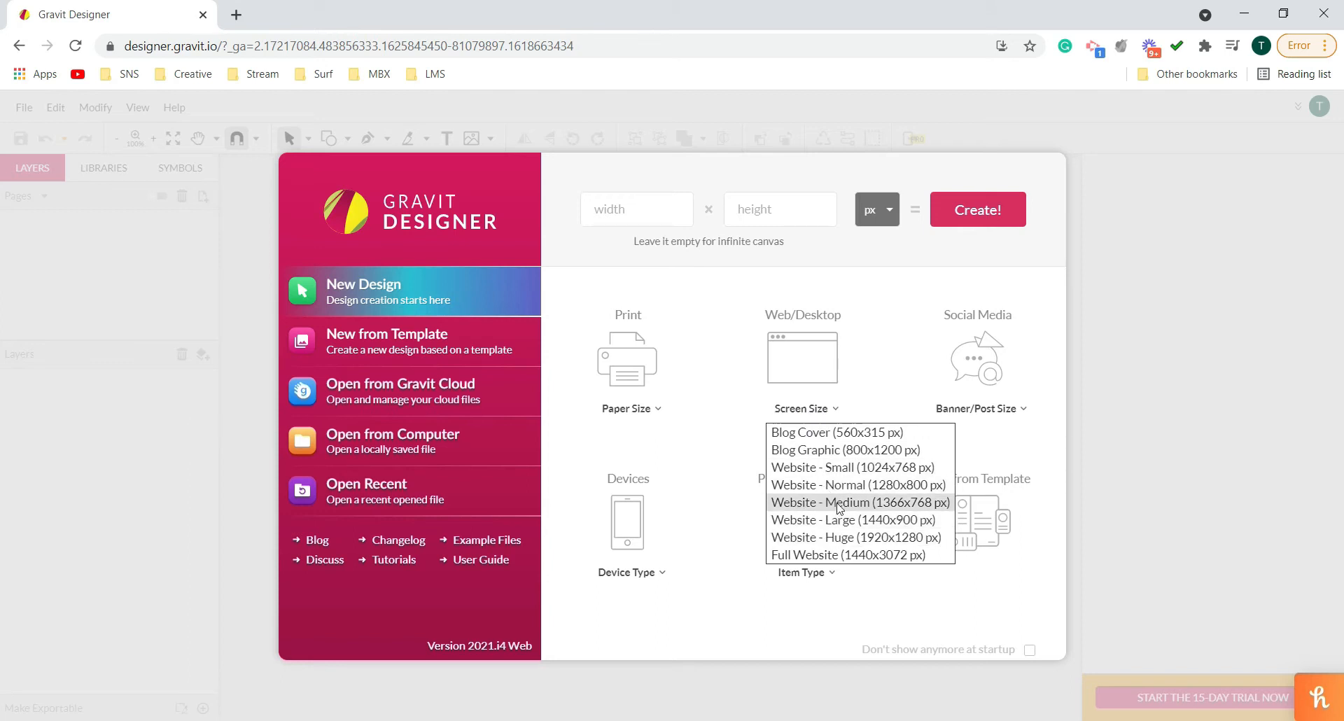
pyautogui.click(833, 541)
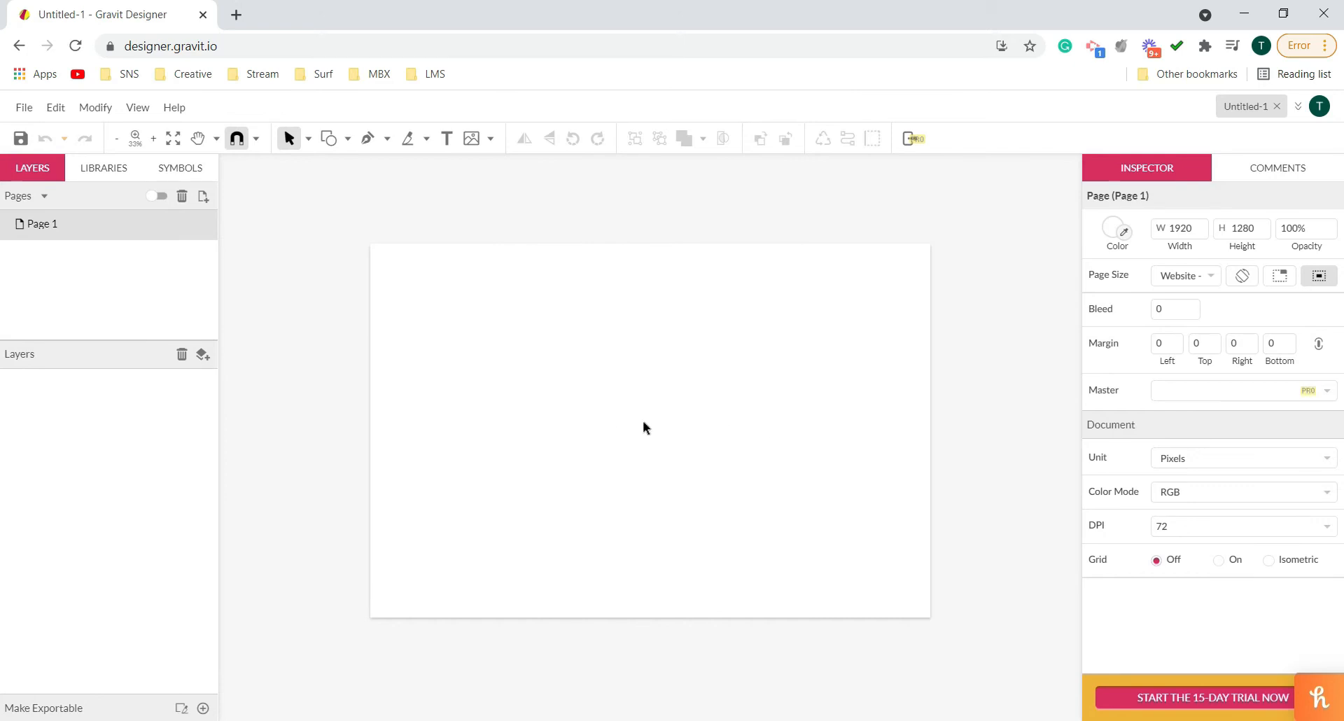
pyautogui.click(197, 138)
pyautogui.moveTo(702, 437)
pyautogui.mouseDown()
pyautogui.moveTo(719, 387)
pyautogui.moveTo(712, 437)
pyautogui.mouseUp()
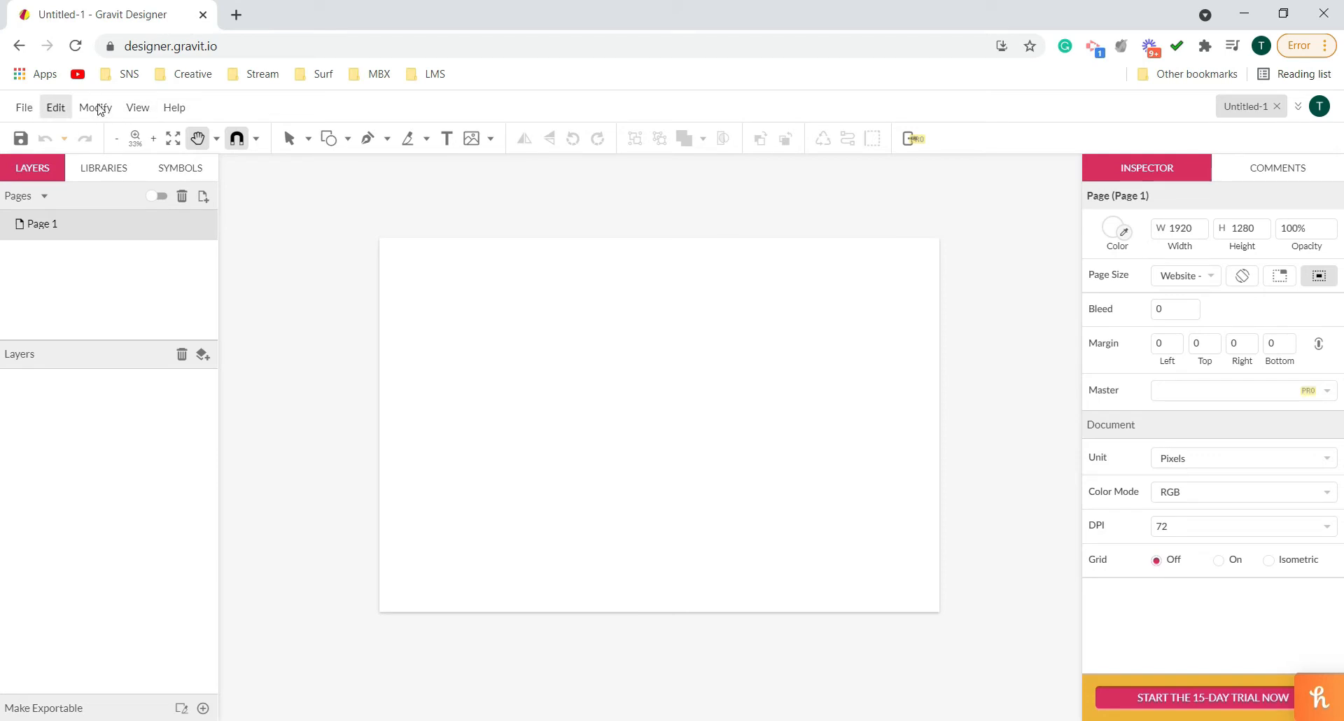
pyautogui.click(24, 107)
pyautogui.click(54, 108)
pyautogui.click(95, 107)
pyautogui.click(137, 107)
pyautogui.click(174, 107)
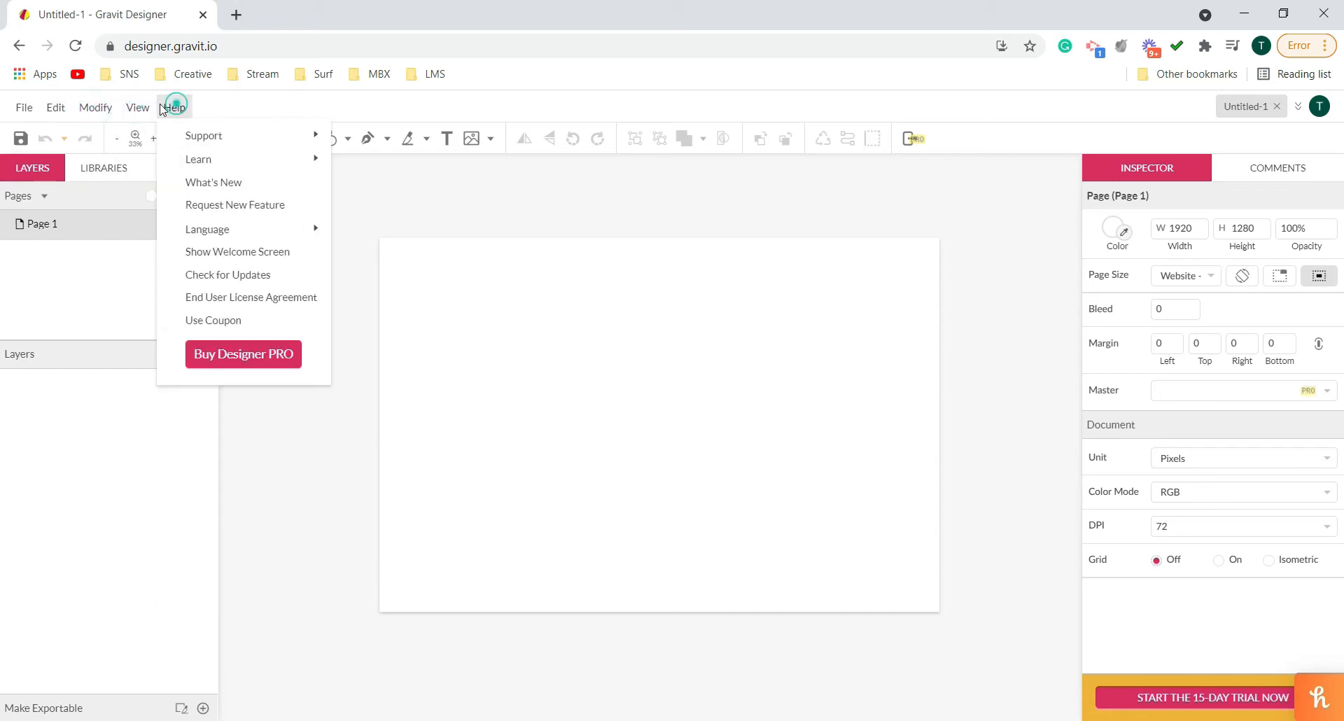
pyautogui.click(25, 106)
pyautogui.click(320, 103)
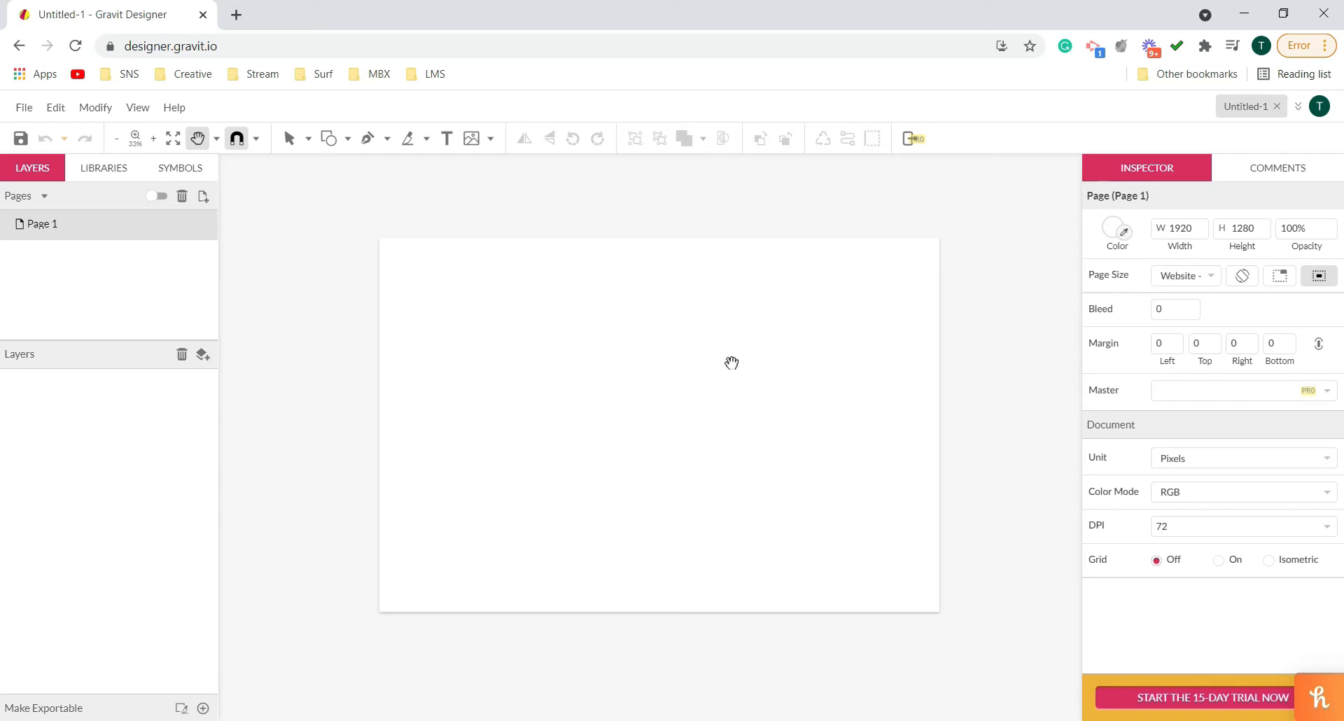
# - Draw a rectangle about 516 by 357 px in the upper-left part of the page and delete it
pyautogui.click(288, 138)
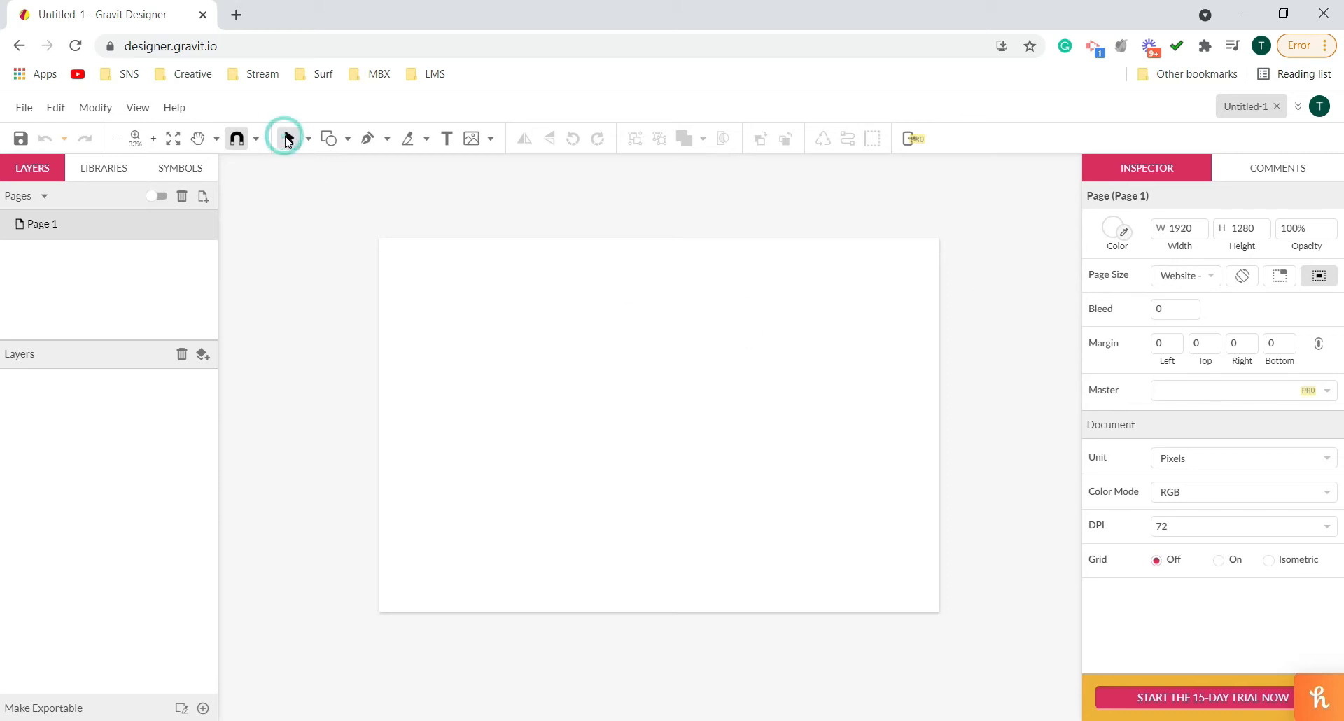
pyautogui.click(347, 138)
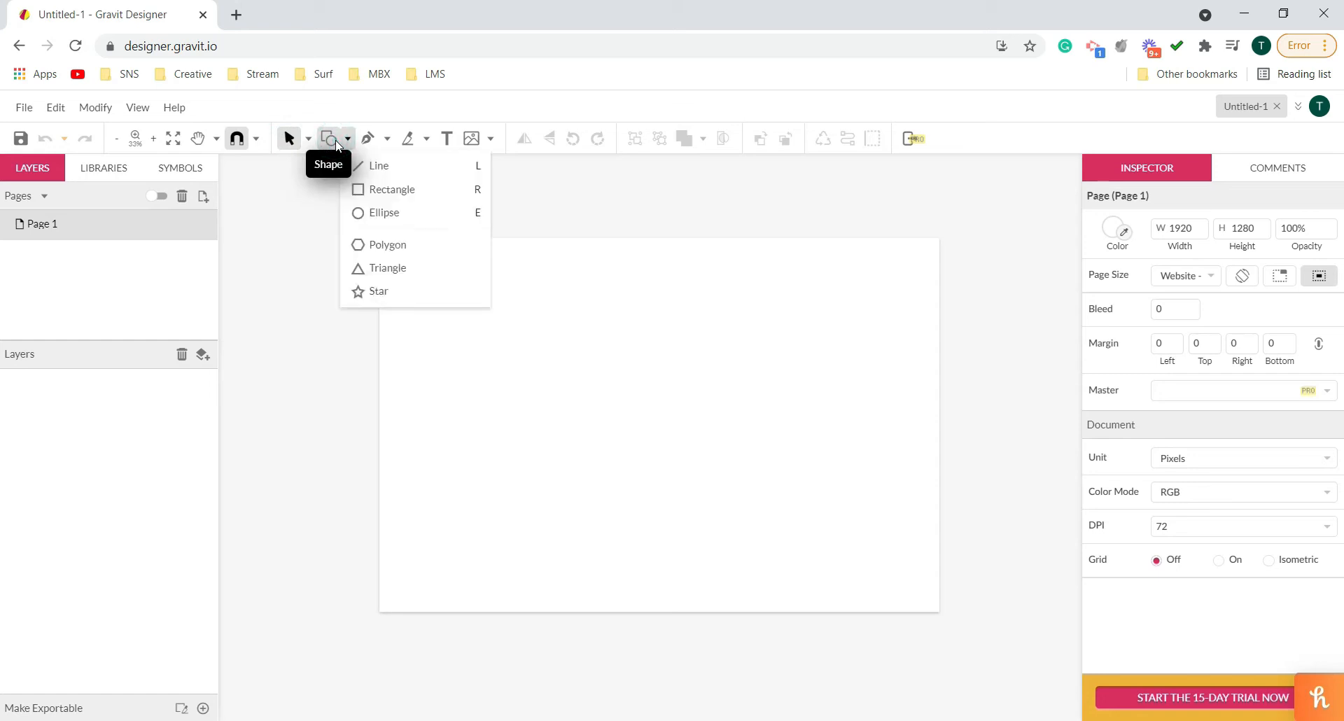
pyautogui.click(373, 189)
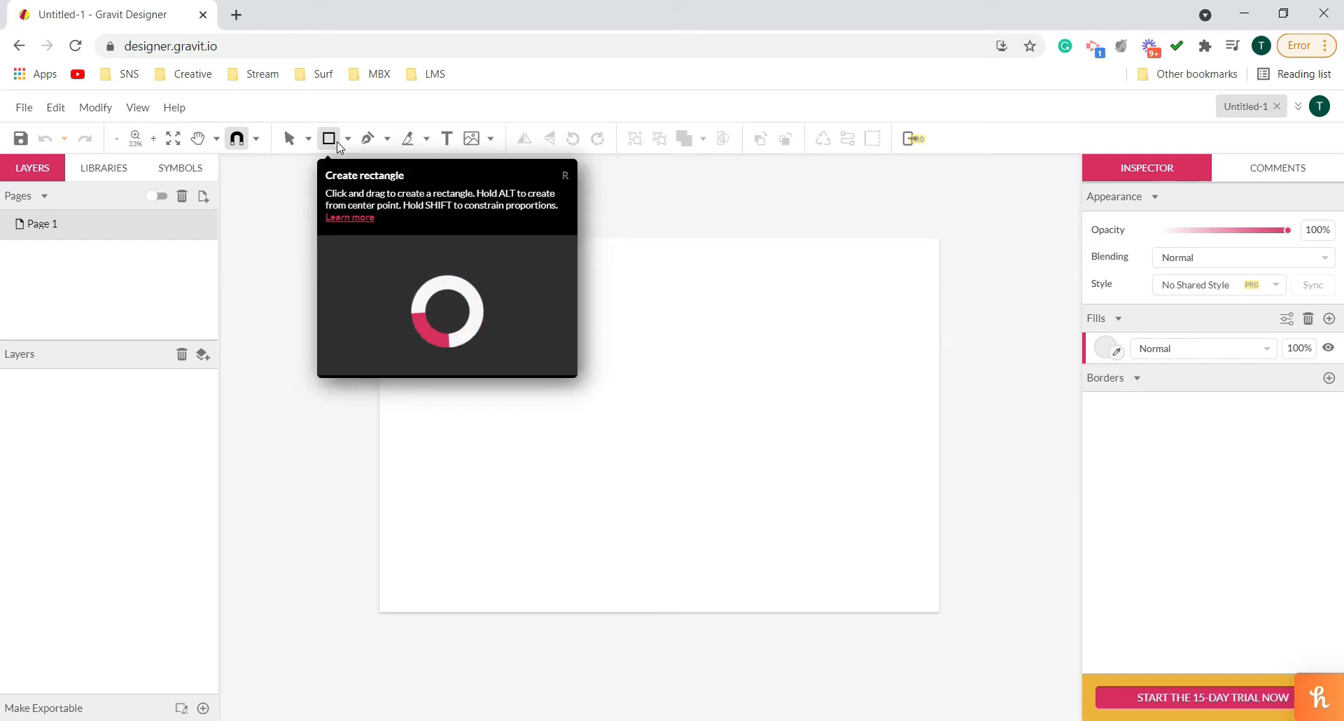
pyautogui.moveTo(500, 299); pyautogui.dragTo(651, 402)
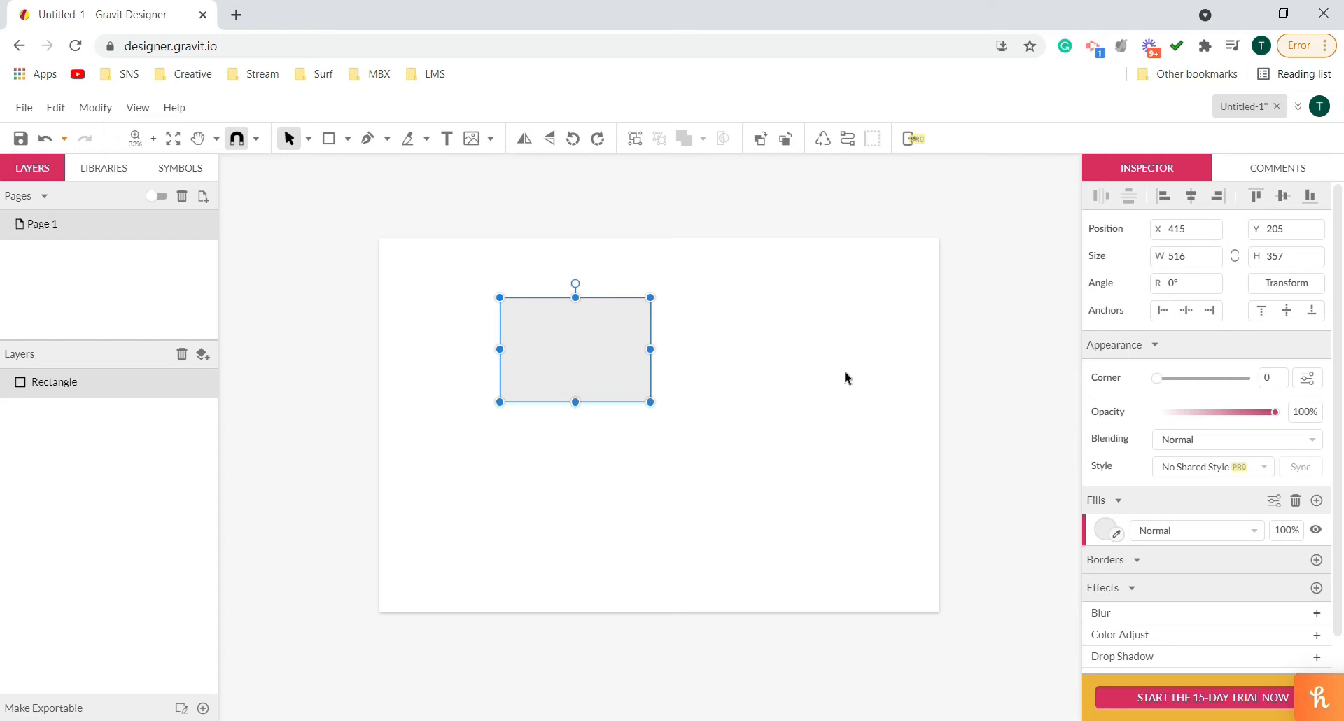
pyautogui.press('Delete')
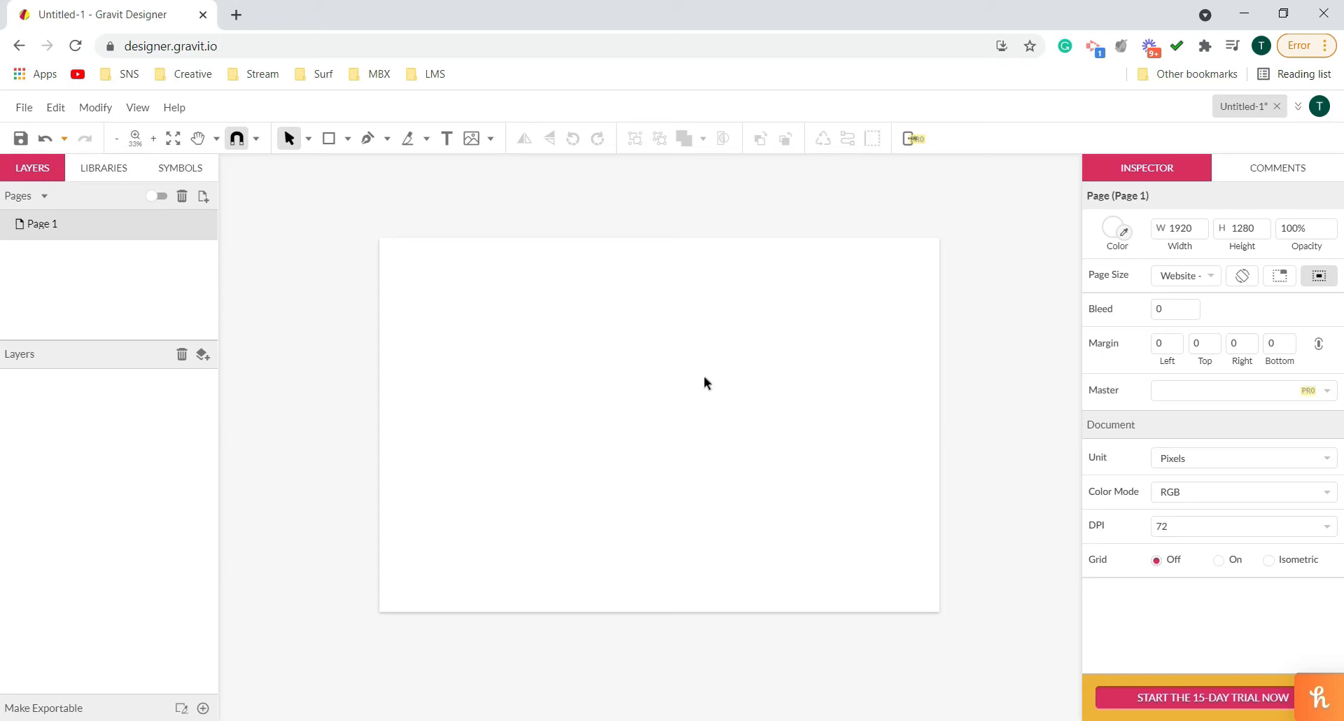
# - Draw a closed irregular path about 1239 by 816 px across the middle of the page with the Pen tool
pyautogui.click(366, 142)
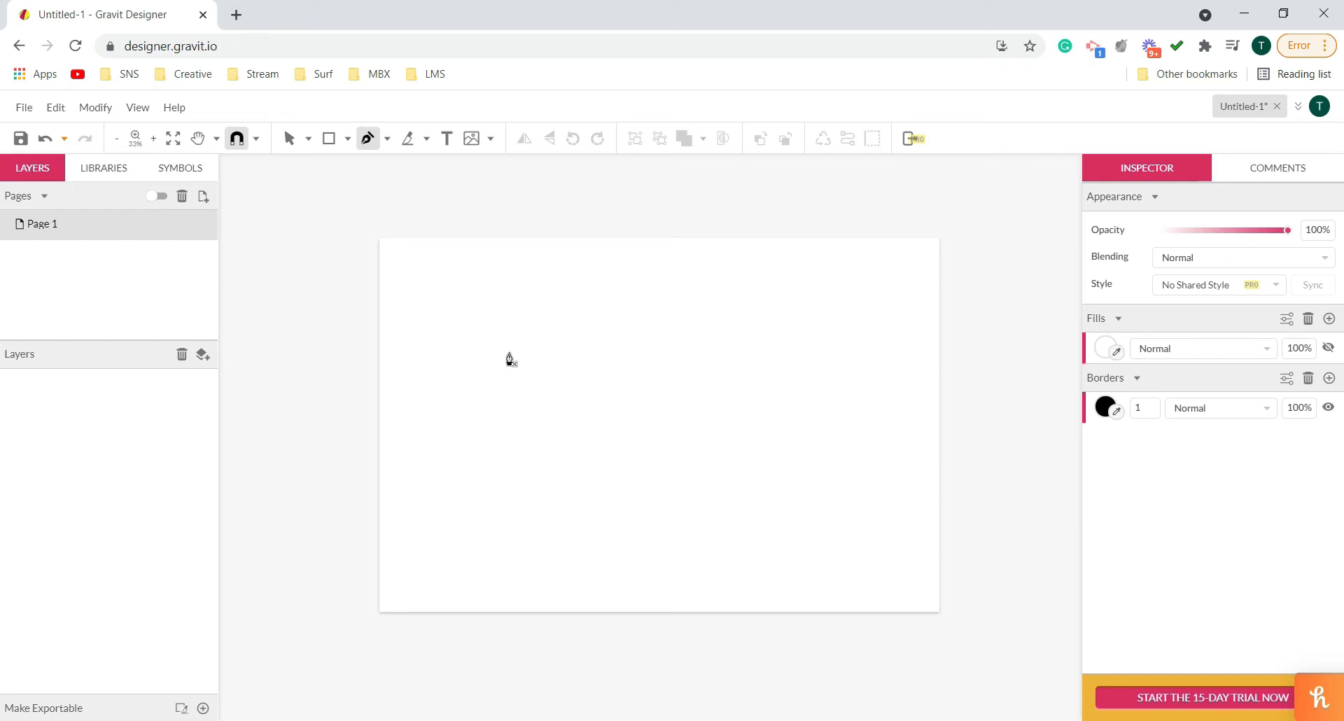
pyautogui.click(492, 374)
pyautogui.click(629, 323)
pyautogui.click(778, 384)
pyautogui.click(831, 497)
pyautogui.click(740, 448)
pyautogui.click(657, 459)
pyautogui.click(730, 536)
pyautogui.click(664, 562)
pyautogui.click(636, 490)
pyautogui.click(603, 438)
pyautogui.click(529, 534)
pyautogui.click(529, 455)
pyautogui.click(471, 435)
pyautogui.click(475, 385)
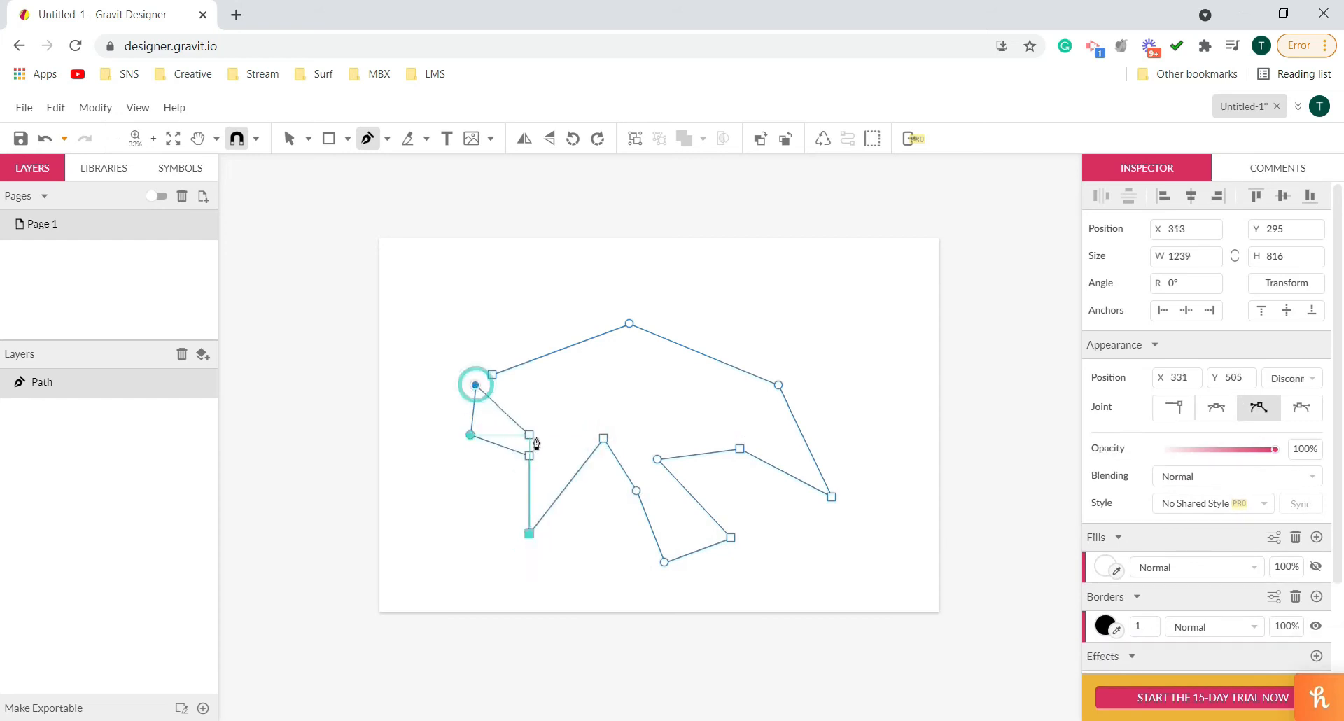
pyautogui.click(536, 438)
pyautogui.click(678, 374)
pyautogui.click(636, 364)
pyautogui.click(542, 396)
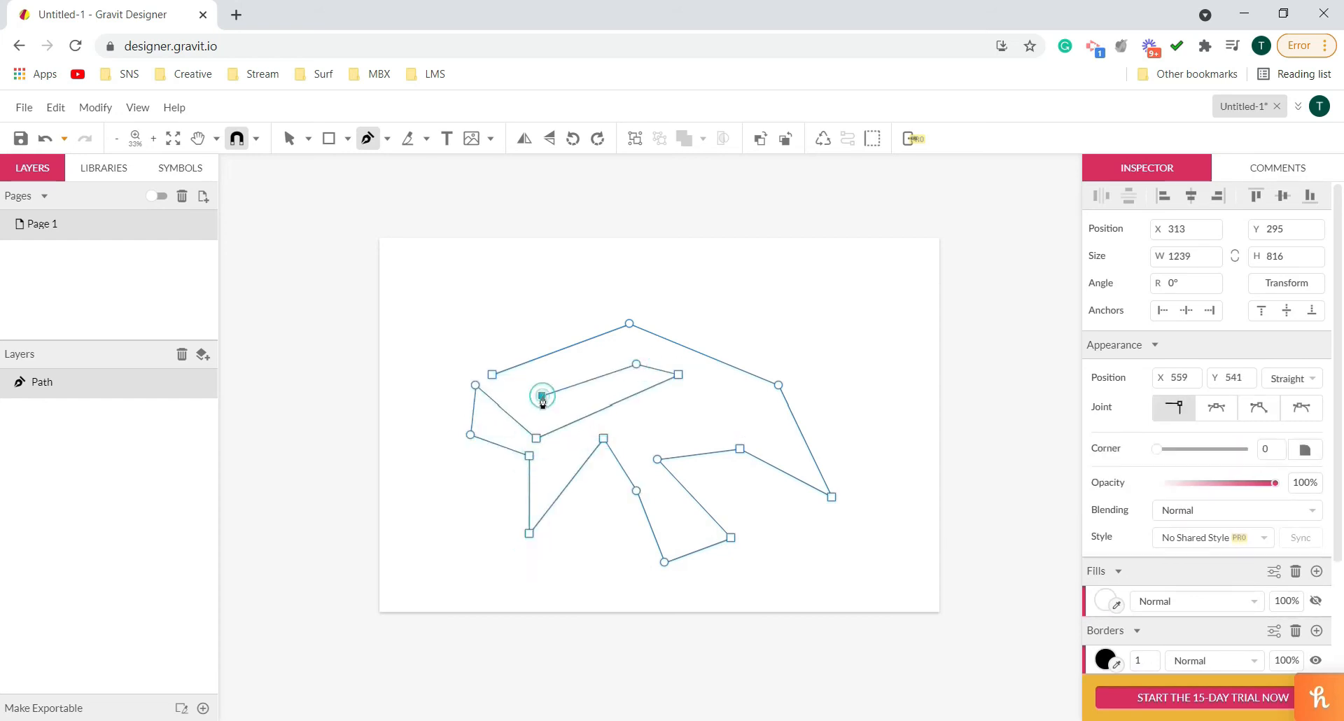
pyautogui.click(492, 376)
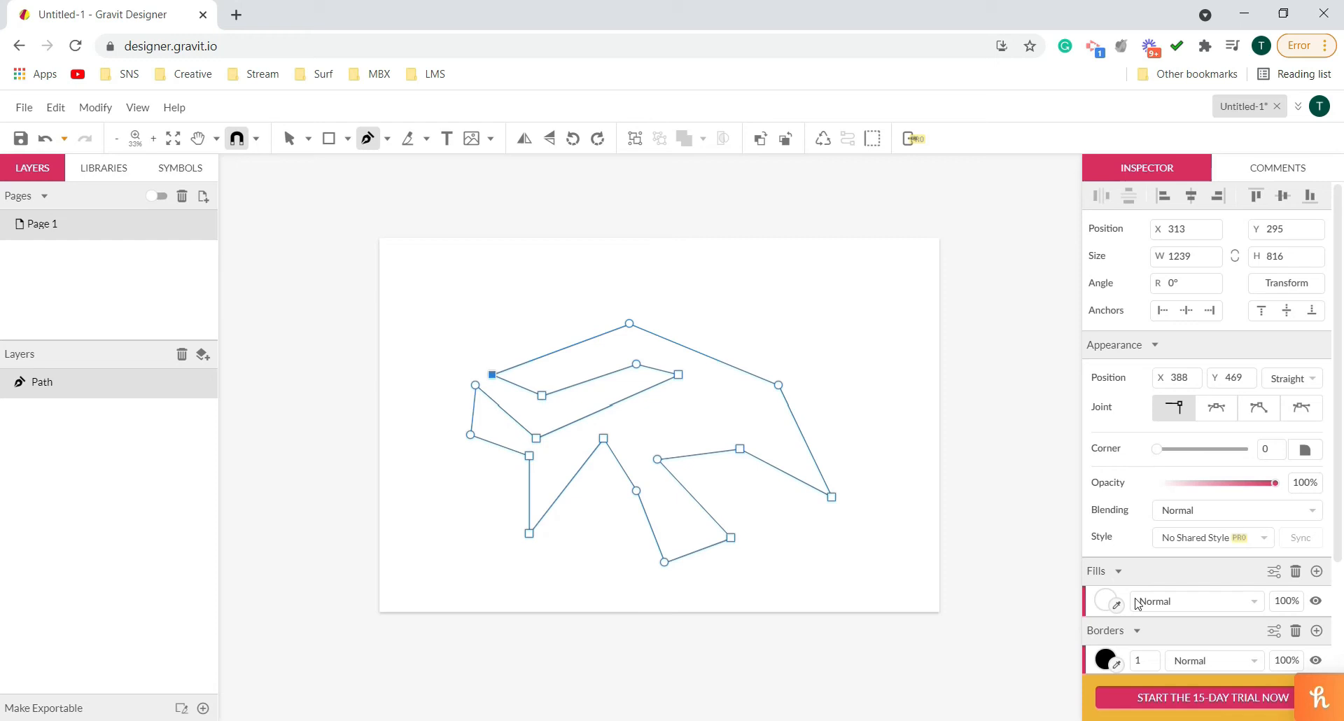
# - Fill the closed path with red #B52121 and move it to about X 364, Y 196
pyautogui.click(1104, 602)
pyautogui.moveTo(1207, 224); pyautogui.dragTo(1281, 153)
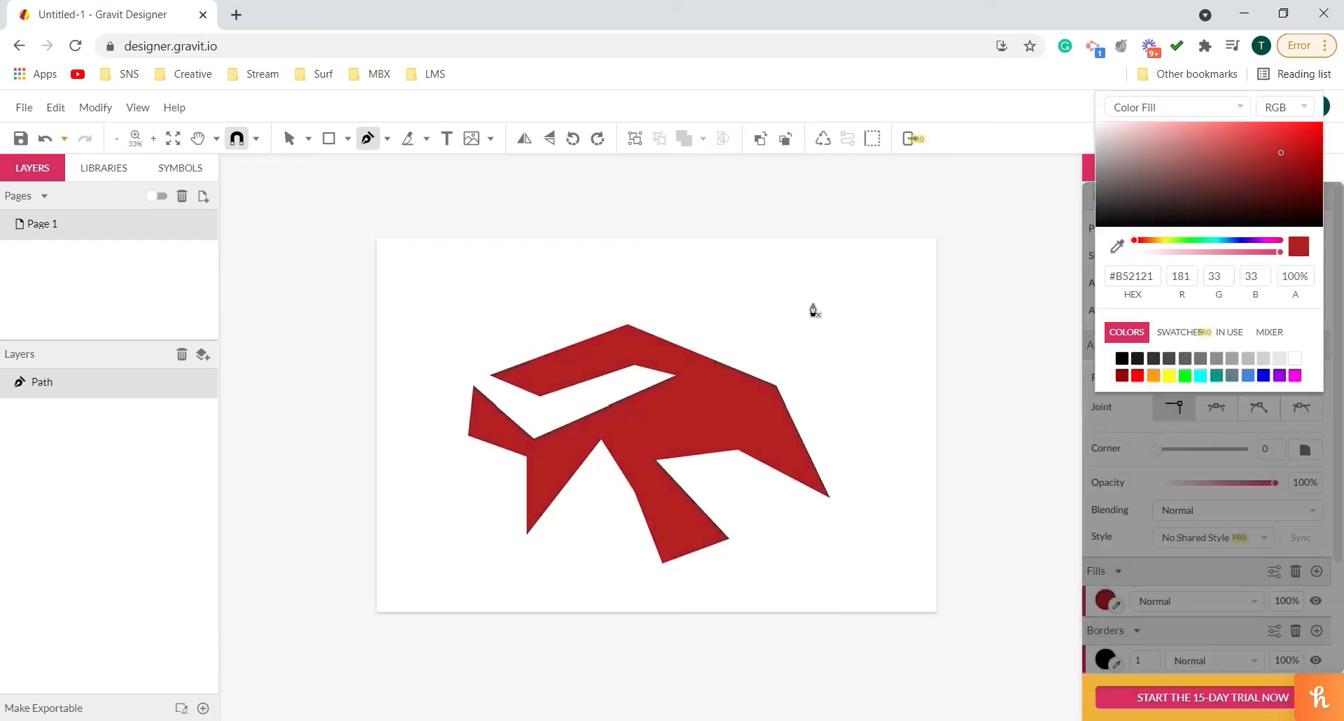
pyautogui.click(292, 137)
pyautogui.click(762, 471)
pyautogui.moveTo(763, 471); pyautogui.dragTo(768, 449)
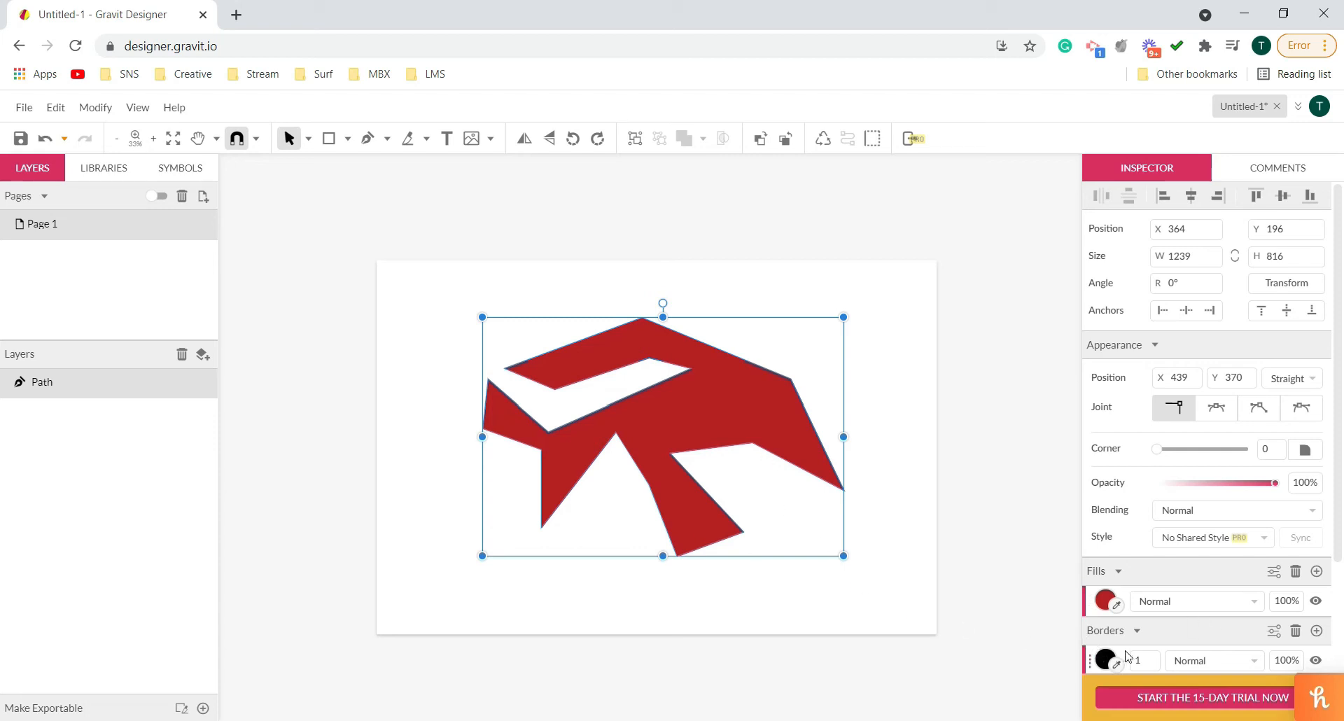
# - Delete the red path from the page
pyautogui.moveTo(1140, 652); pyautogui.dragTo(1142, 636)
pyautogui.click(938, 417)
pyautogui.click(768, 418)
pyautogui.press('Delete')
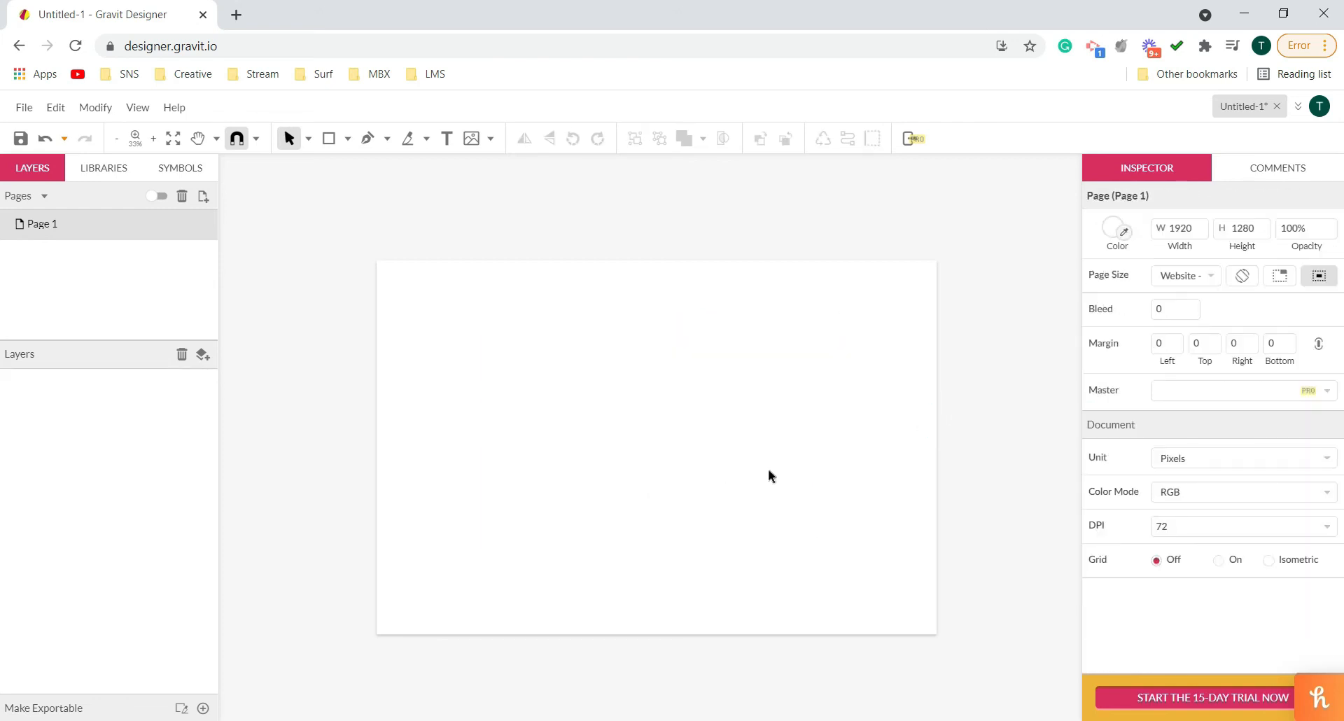
# - Draw a closed zigzag path about 1623 by 945 px around the page with the Pen tool, including a deep inward notch
pyautogui.click(367, 138)
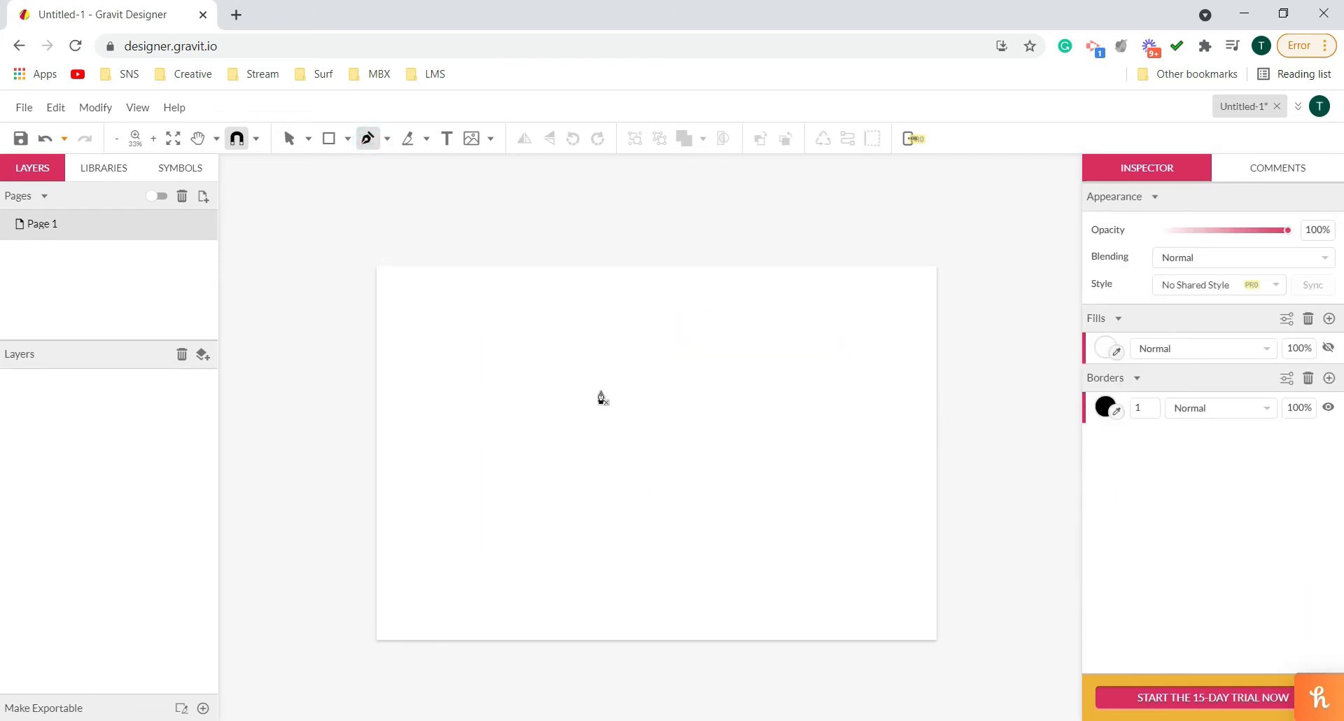
pyautogui.click(472, 368)
pyautogui.click(605, 320)
pyautogui.click(720, 363)
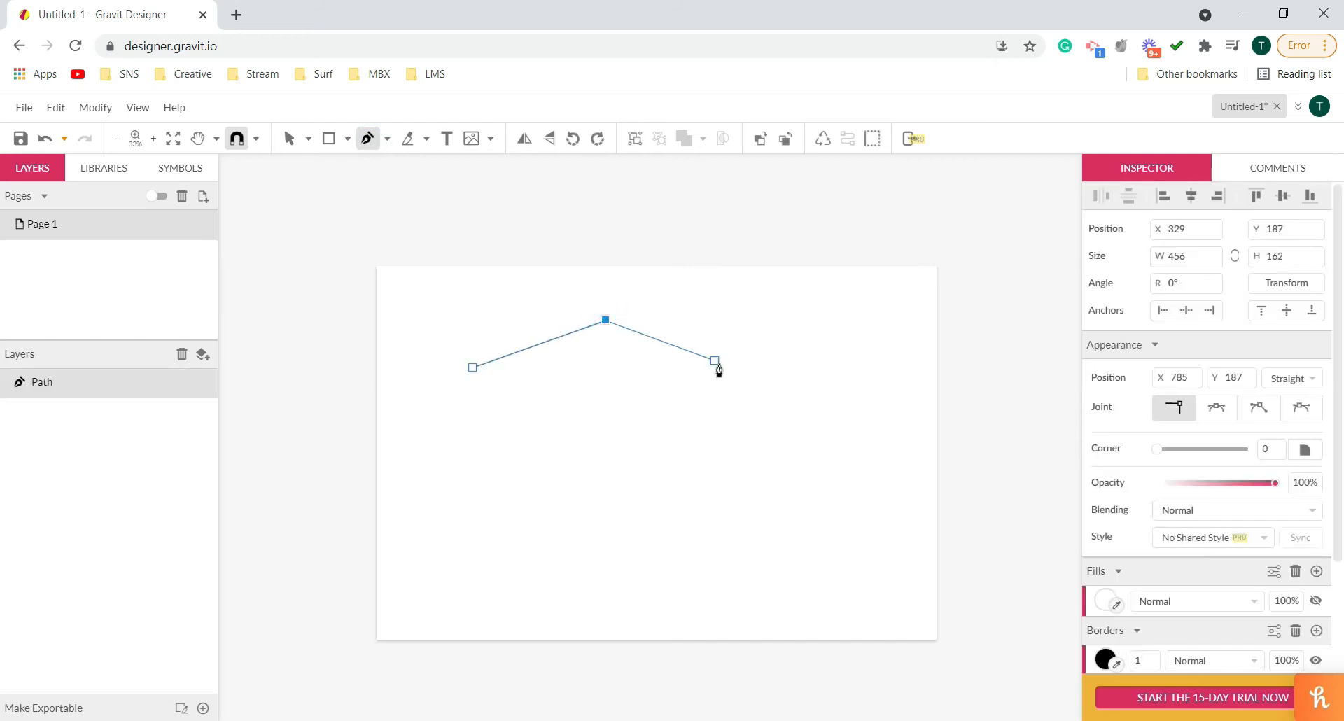
pyautogui.click(835, 350)
pyautogui.click(873, 425)
pyautogui.click(848, 477)
pyautogui.click(887, 554)
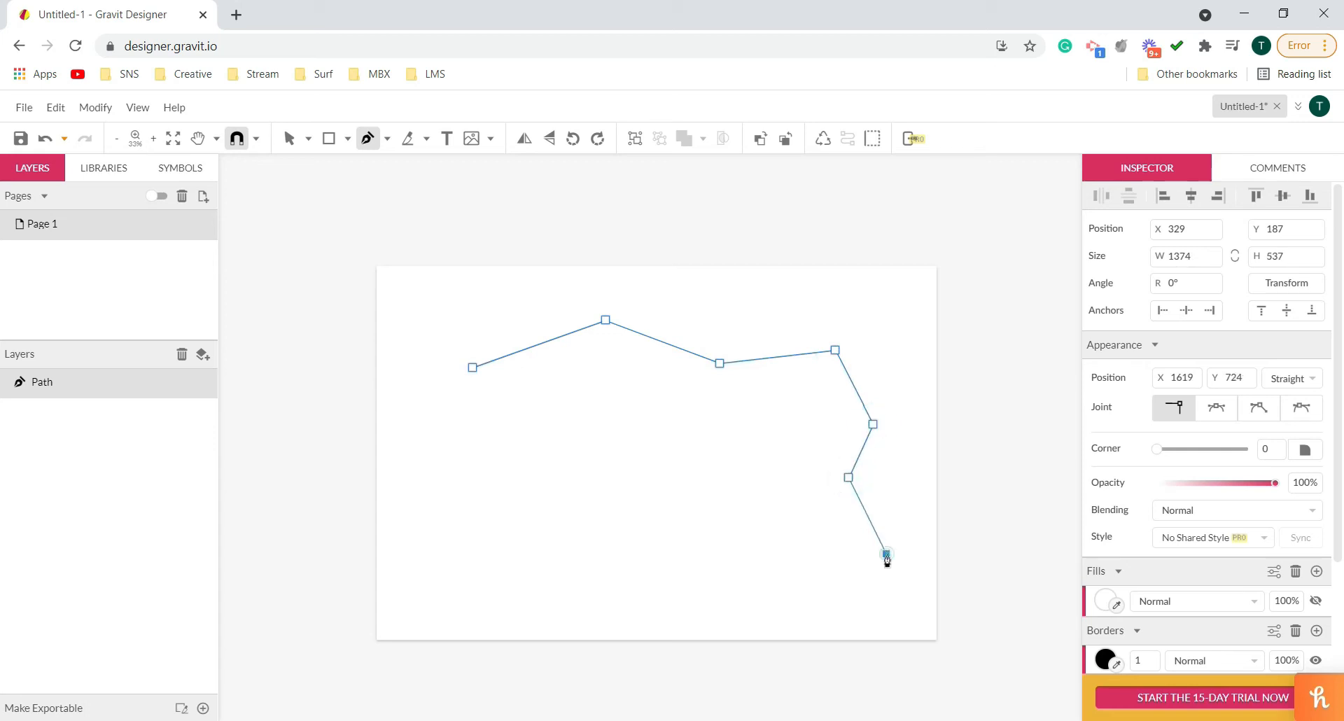
pyautogui.click(790, 596)
pyautogui.click(681, 553)
pyautogui.click(574, 597)
pyautogui.click(522, 525)
pyautogui.click(449, 591)
pyautogui.click(417, 509)
pyautogui.click(462, 474)
pyautogui.click(413, 424)
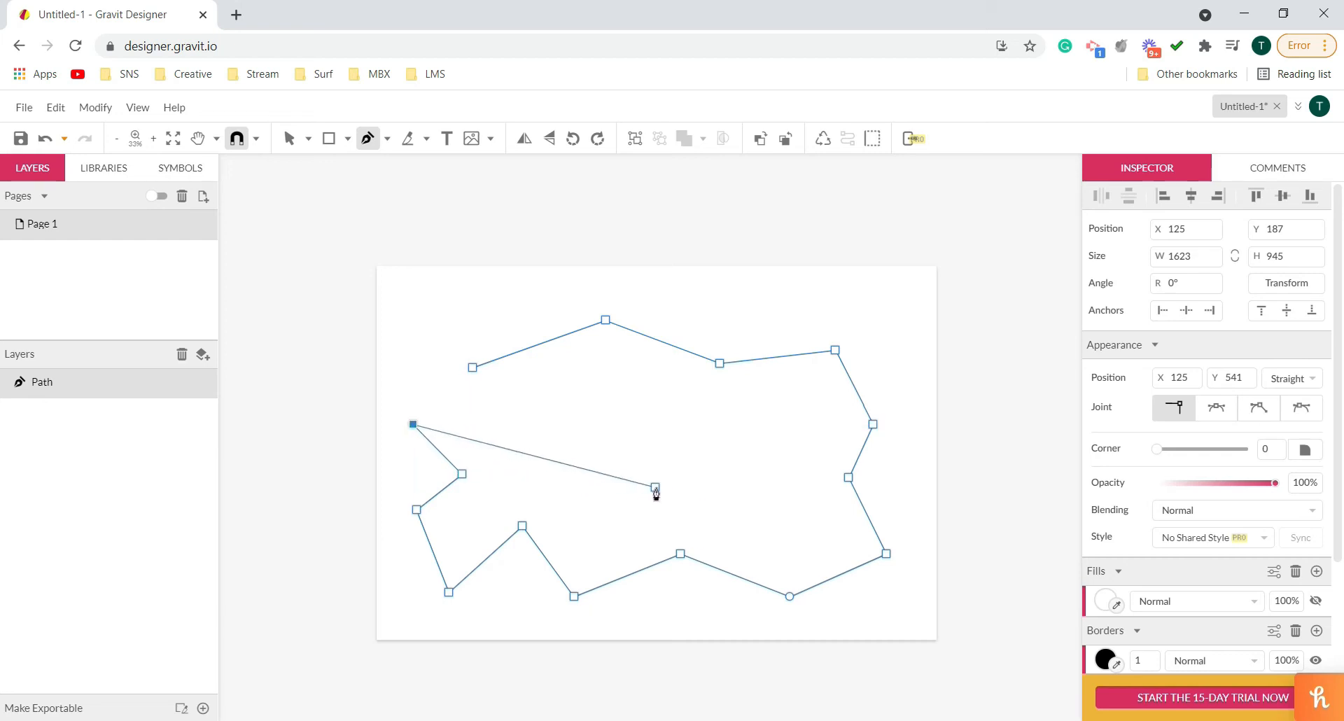
pyautogui.click(655, 488)
pyautogui.click(473, 367)
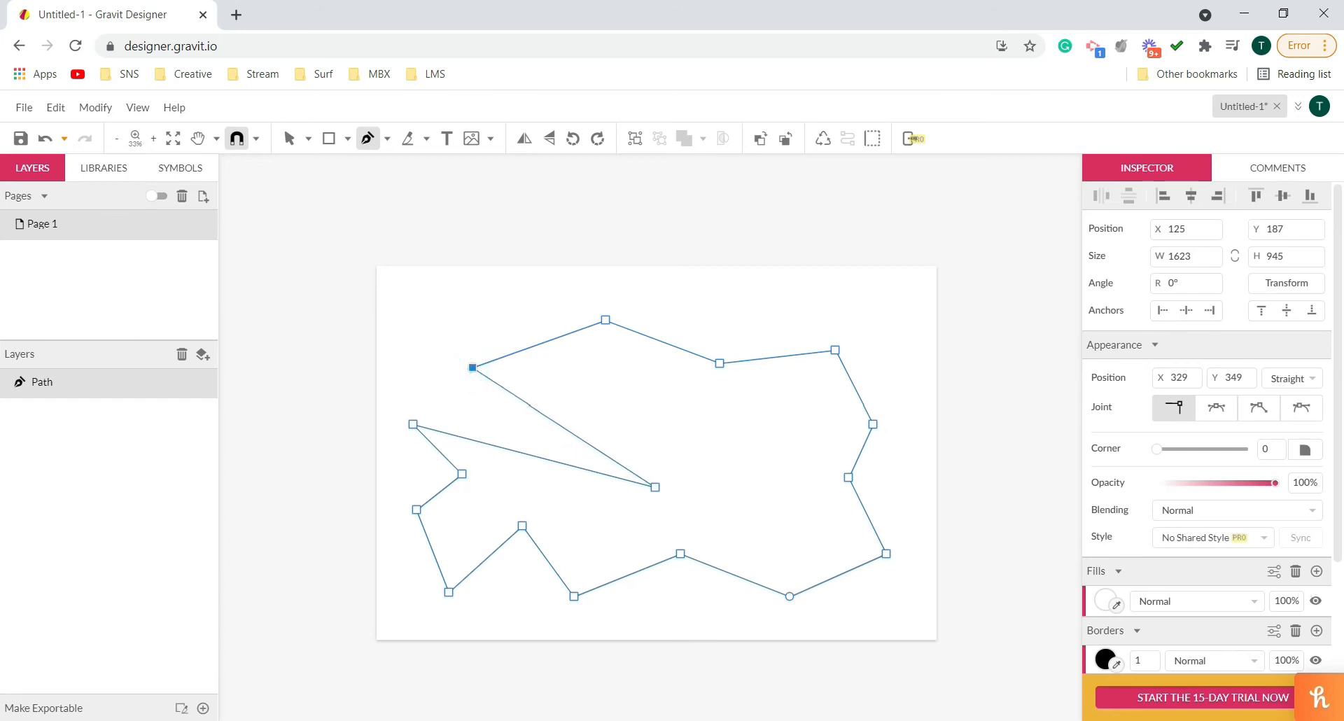
# - Draw a second closed five-point path about 336 by 276 px near the page's upper-left corner
pyautogui.click(434, 303)
pyautogui.click(506, 287)
pyautogui.click(502, 326)
pyautogui.click(449, 368)
pyautogui.click(408, 336)
pyautogui.click(434, 302)
pyautogui.hscroll(-1, 343, 346)
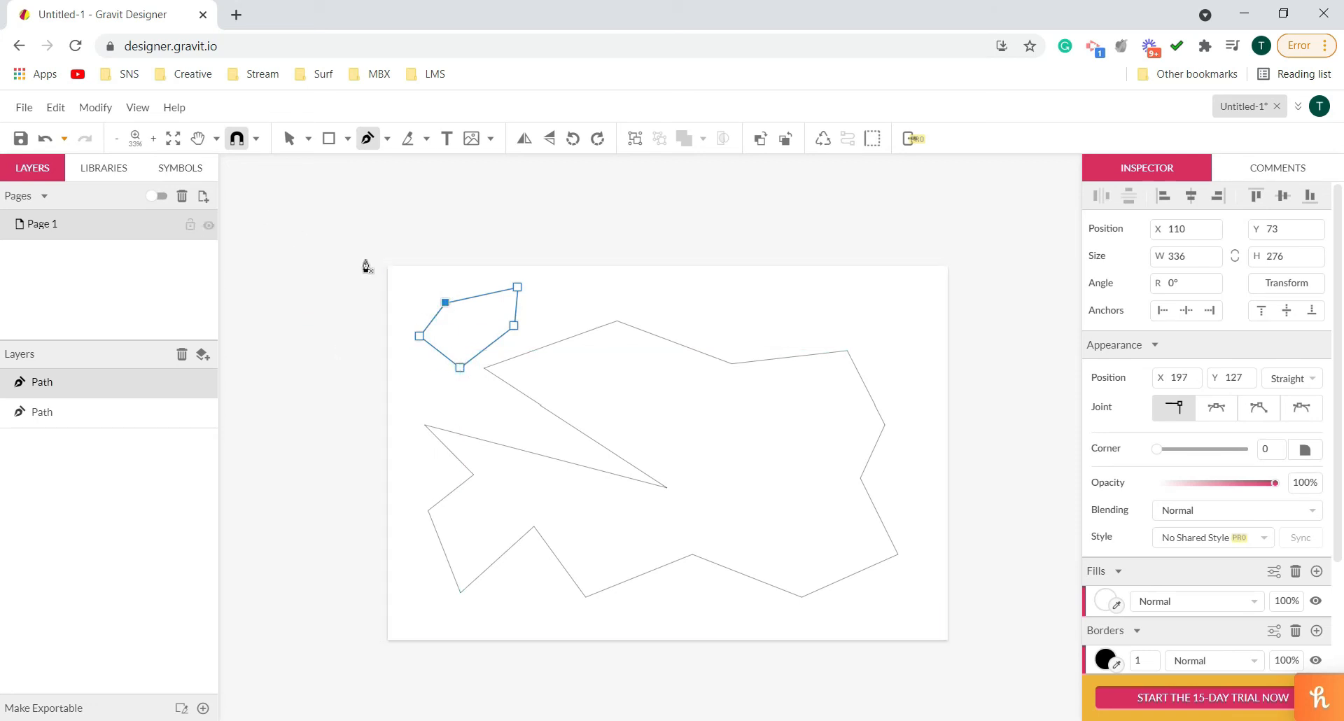
pyautogui.hscroll(-1, 221, 204)
# - Delete both drawn paths so that the page is empty
pyautogui.click(289, 138)
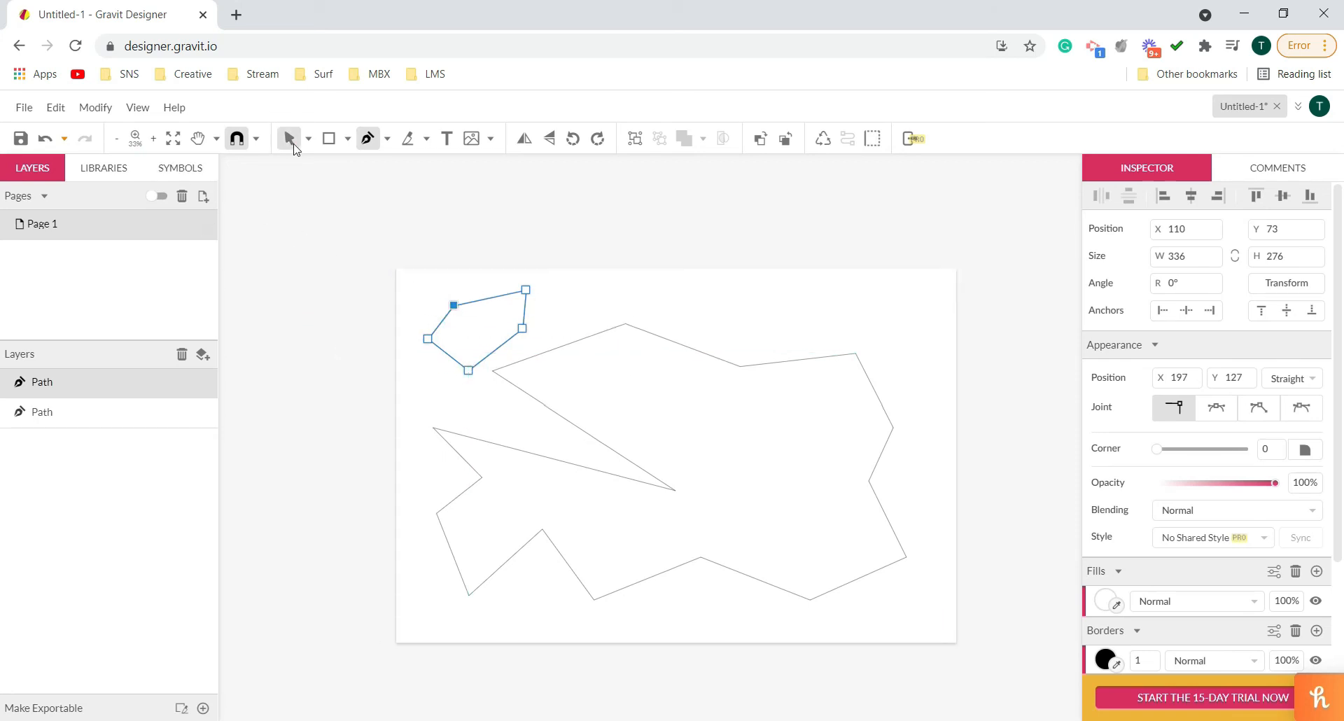
pyautogui.click(578, 359)
pyautogui.click(700, 351)
pyautogui.press('Delete')
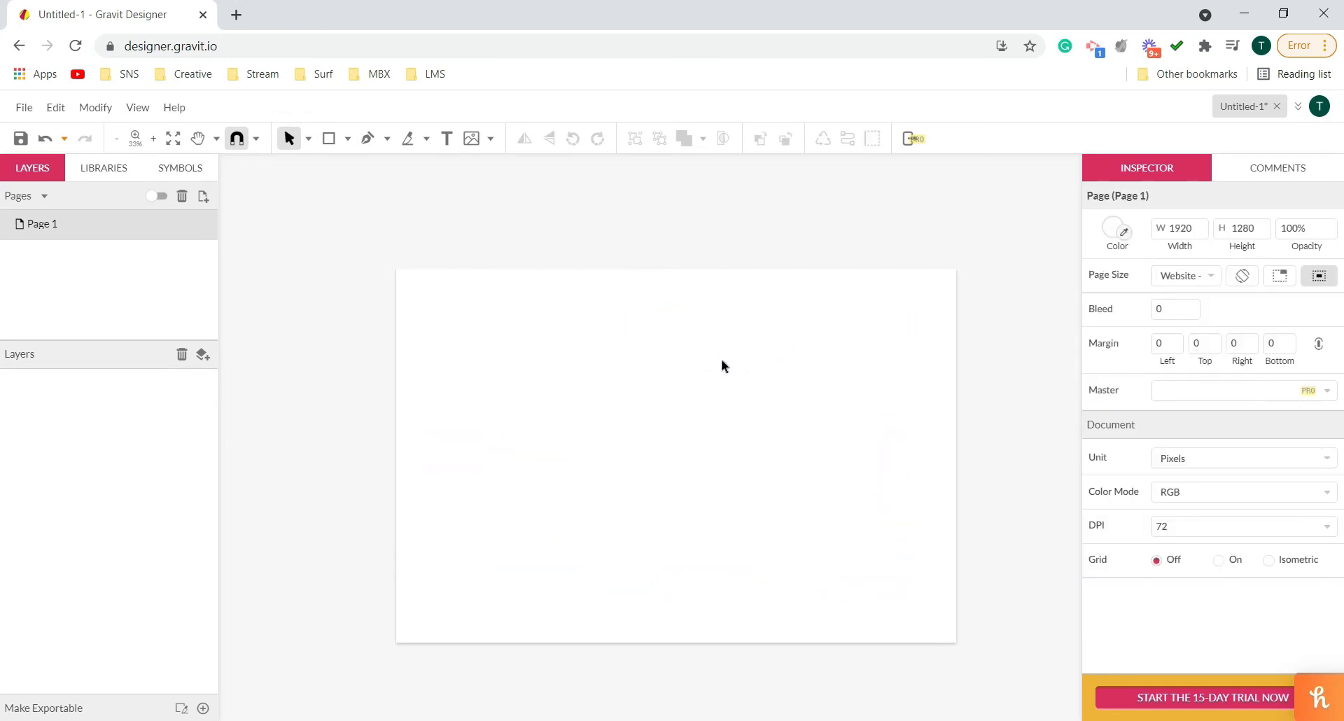
# - Start a curved path with the Pen tool, arching from the page's upper-left area and sloping down to its middle with smooth points
pyautogui.click(375, 141)
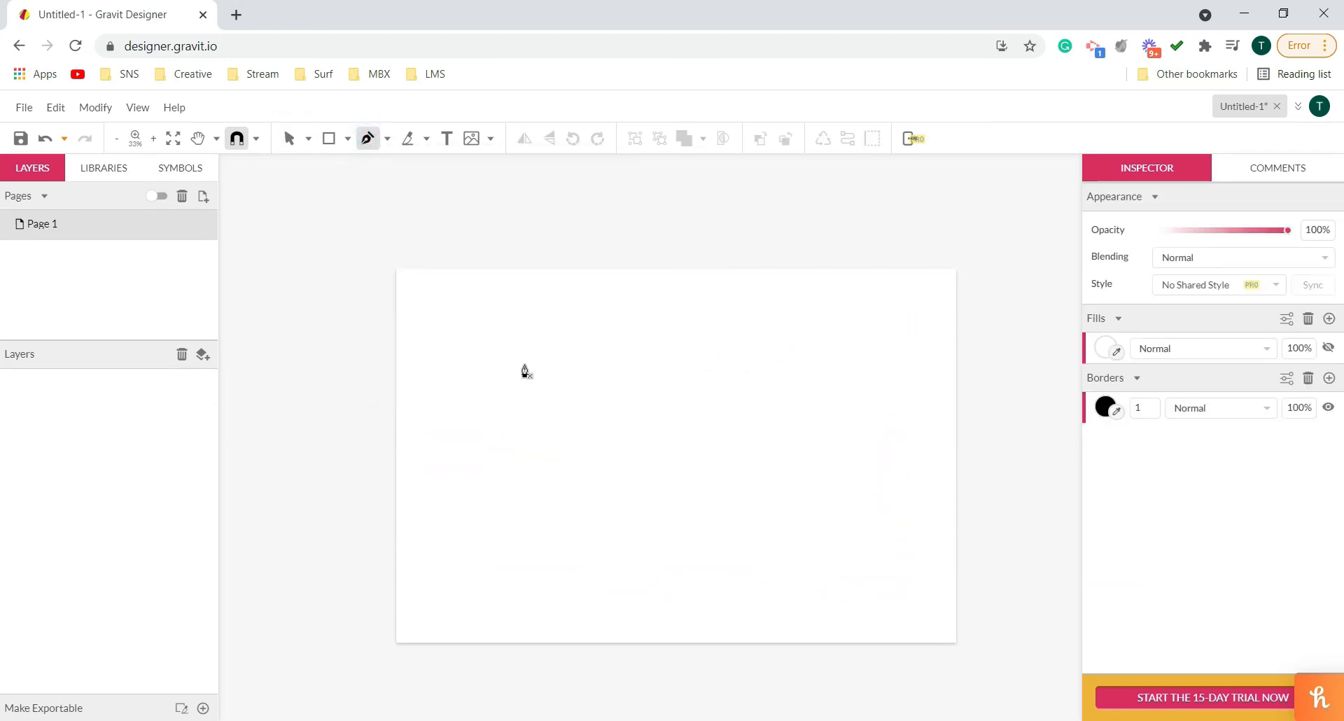
pyautogui.click(485, 364)
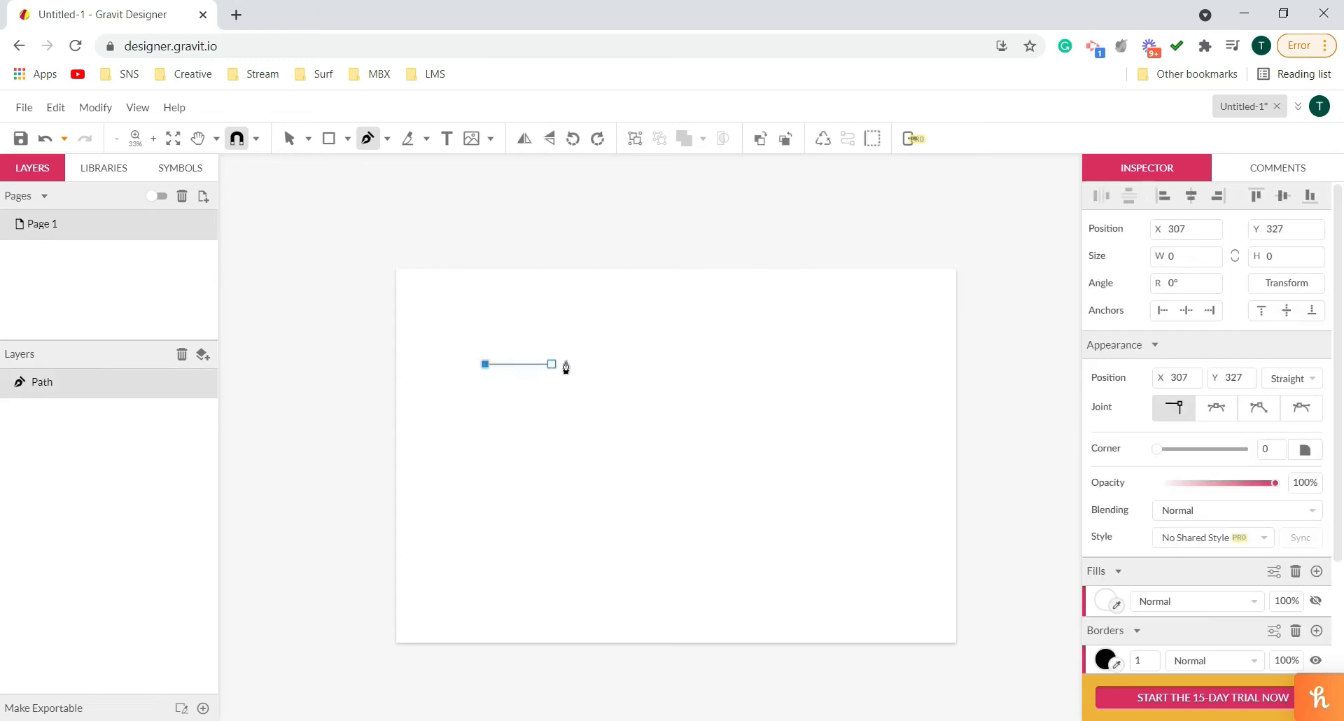
pyautogui.moveTo(625, 341); pyautogui.dragTo(686, 365)
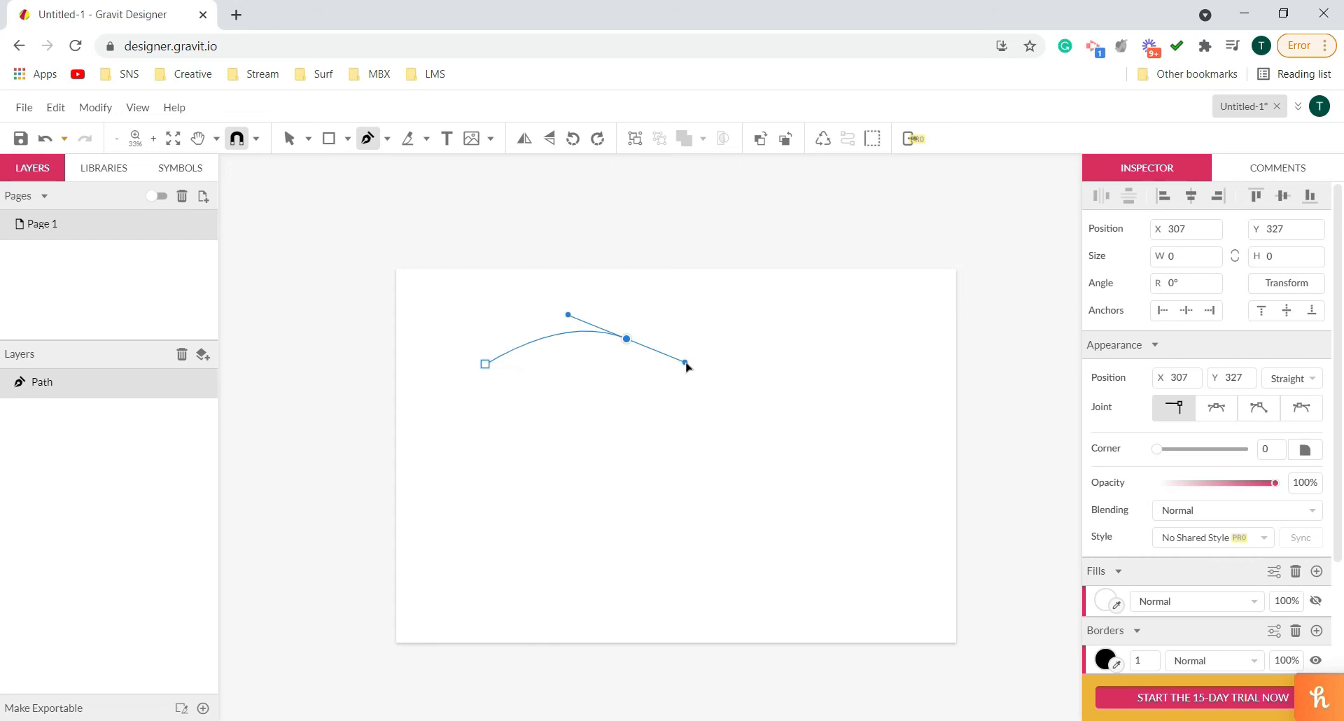
pyautogui.click(735, 431)
pyautogui.moveTo(739, 436); pyautogui.dragTo(796, 446)
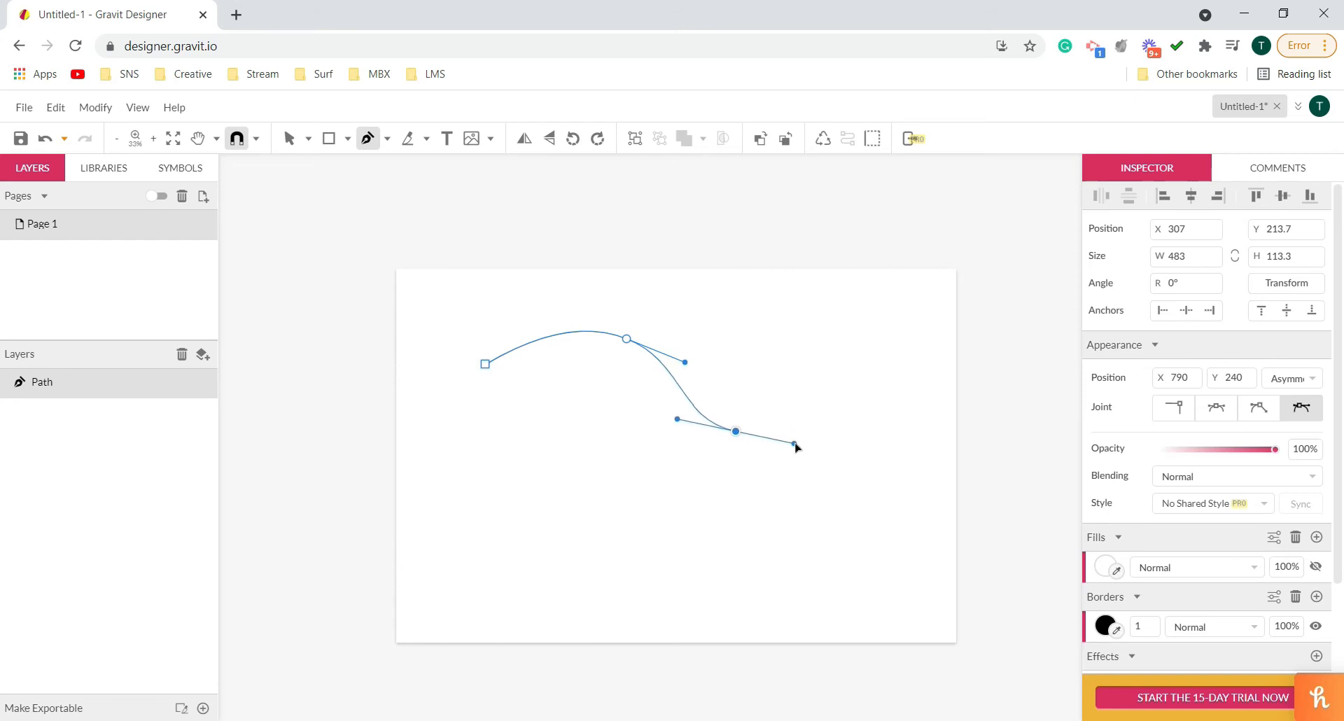
pyautogui.moveTo(796, 447); pyautogui.dragTo(809, 435)
# - Continue the curved path around the page's lower half and close it at its start point as a wavy shape about 1381 by 1062 px
pyautogui.moveTo(870, 499); pyautogui.dragTo(858, 547)
pyautogui.moveTo(840, 591); pyautogui.dragTo(858, 624)
pyautogui.click(781, 608)
pyautogui.click(691, 616)
pyautogui.moveTo(627, 592); pyautogui.dragTo(600, 537)
pyautogui.moveTo(530, 536); pyautogui.dragTo(503, 549)
pyautogui.moveTo(469, 500); pyautogui.dragTo(581, 435)
pyautogui.click(518, 444)
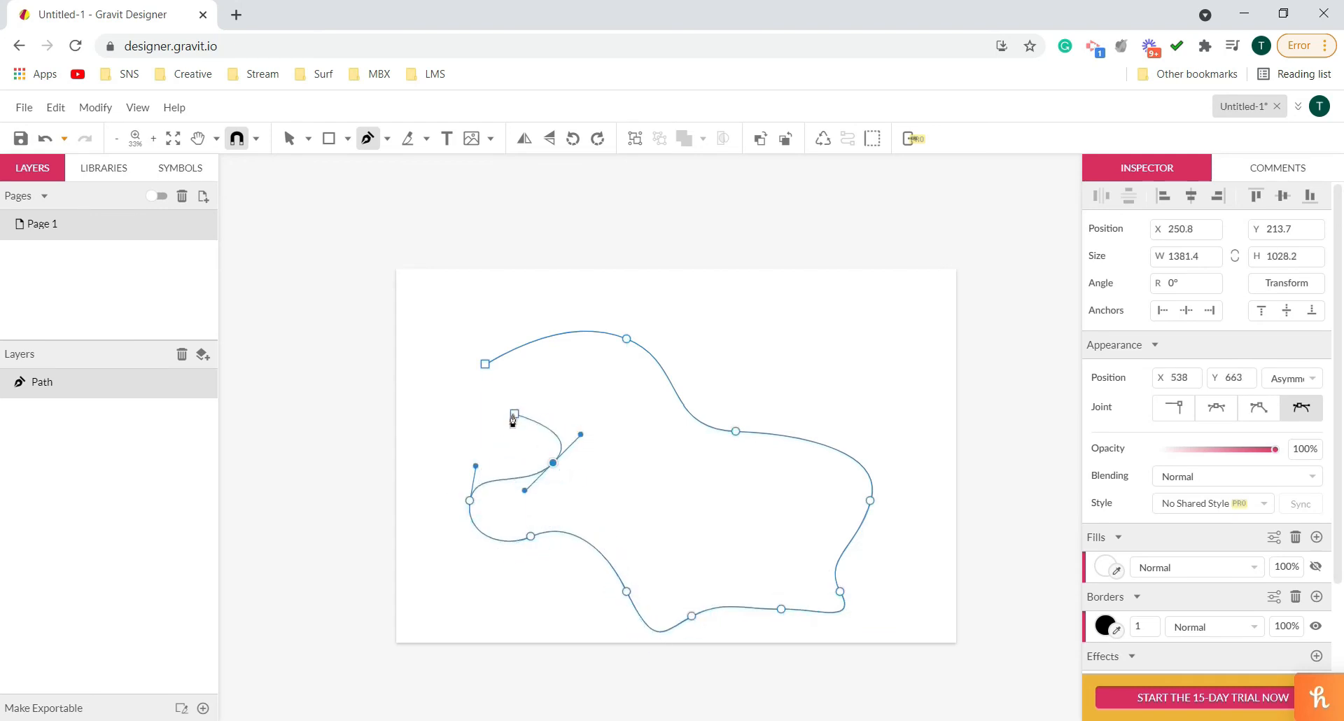
pyautogui.moveTo(485, 364); pyautogui.dragTo(505, 309)
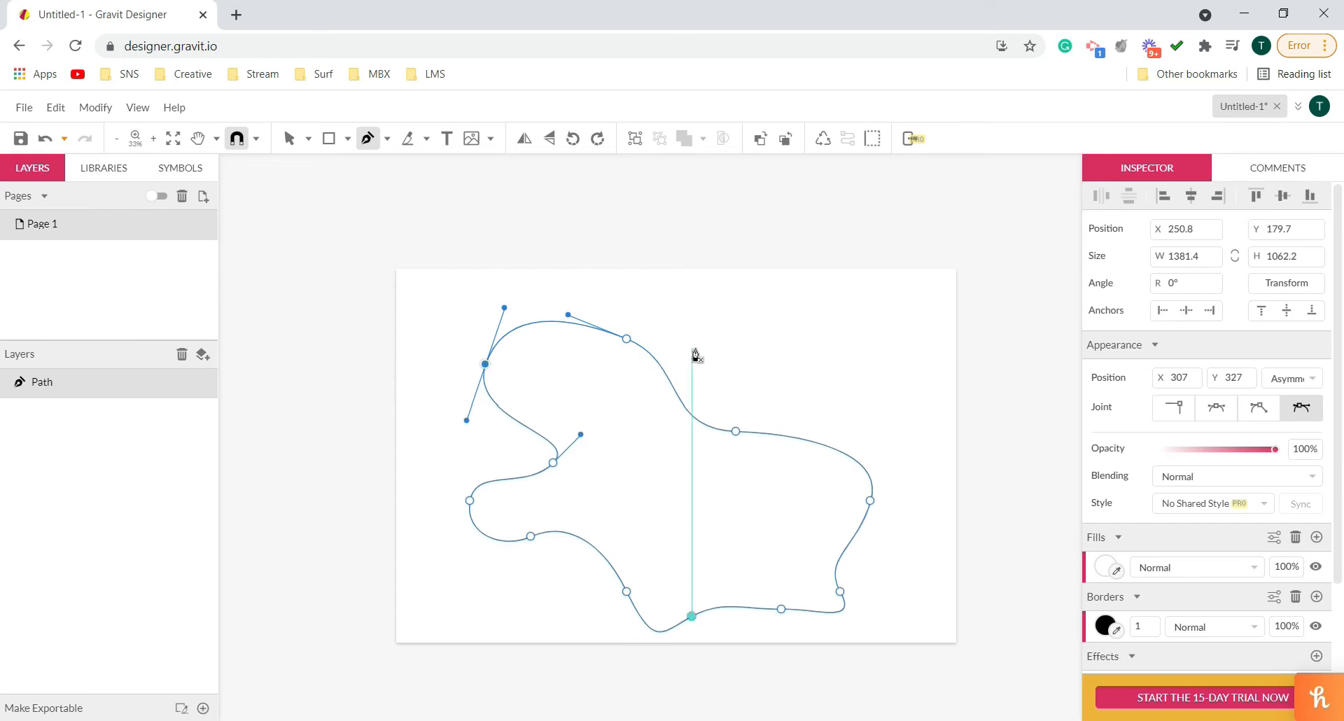
# - Delete the closed curved path so that the page is empty
pyautogui.scroll(1, 707, 350)
pyautogui.press('v')
pyautogui.press('Delete')
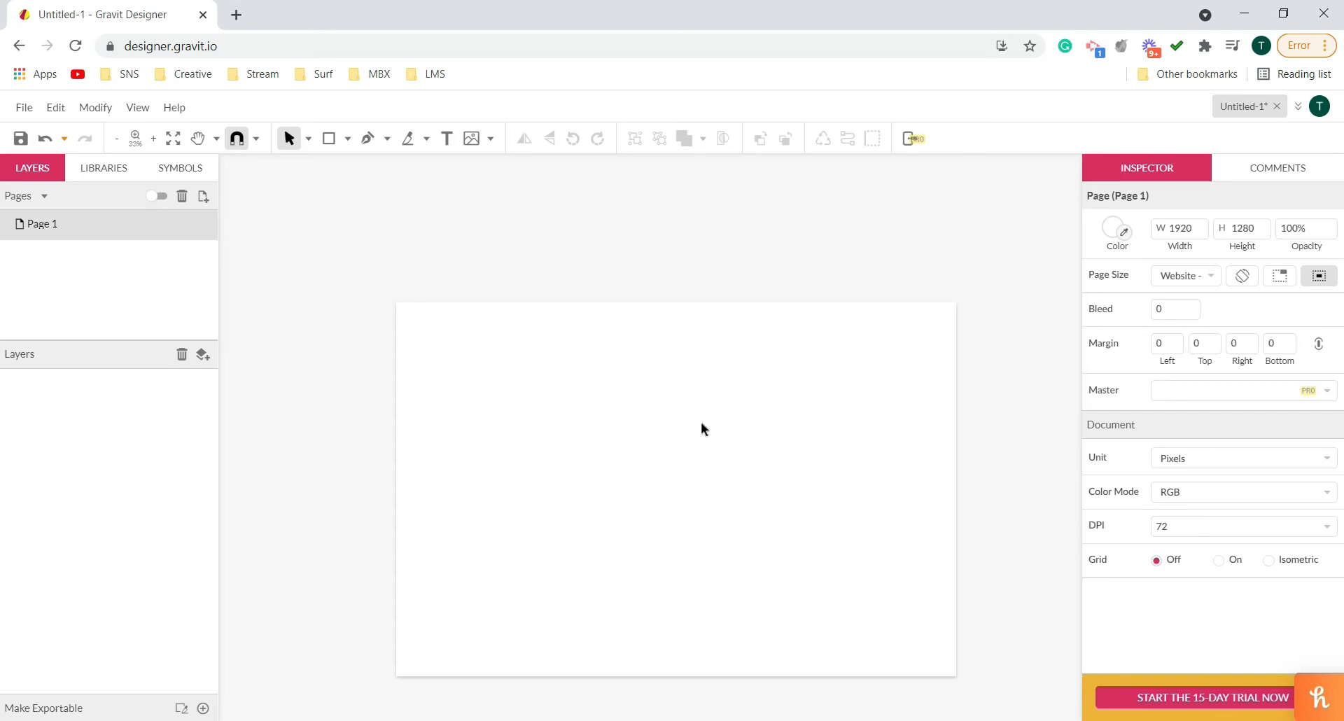
# - Draw a closed triangle about 585 by 1050 px with the Pen tool, with a perfectly vertical right side and a corner pointing left
pyautogui.scroll(-2, 702, 427)
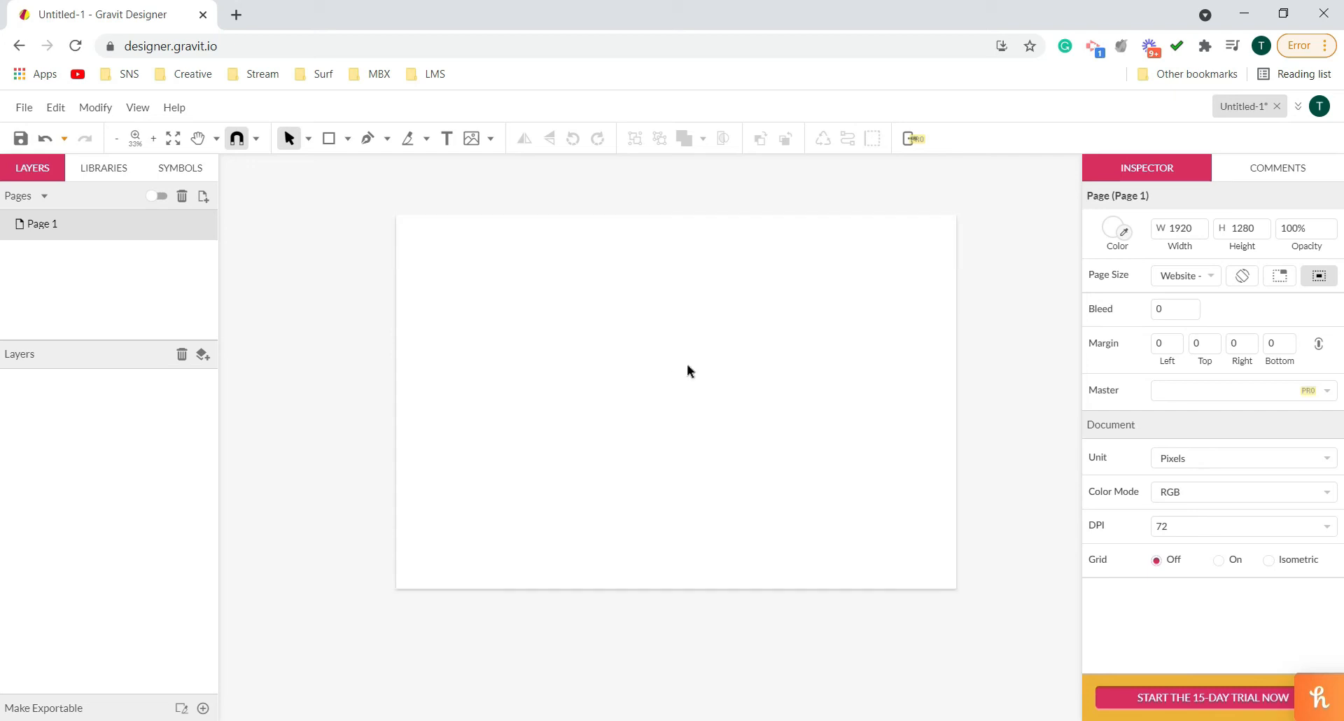
pyautogui.scroll(1, 667, 357)
pyautogui.click(367, 138)
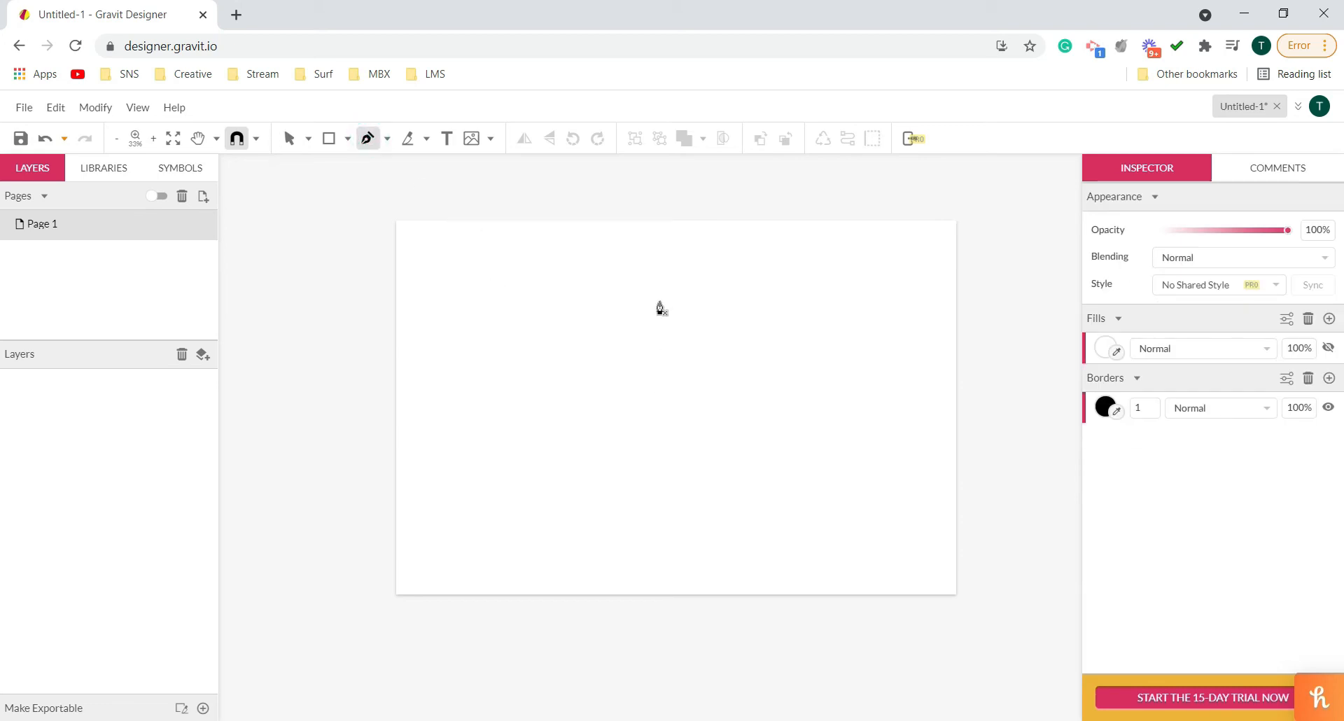
pyautogui.click(656, 263)
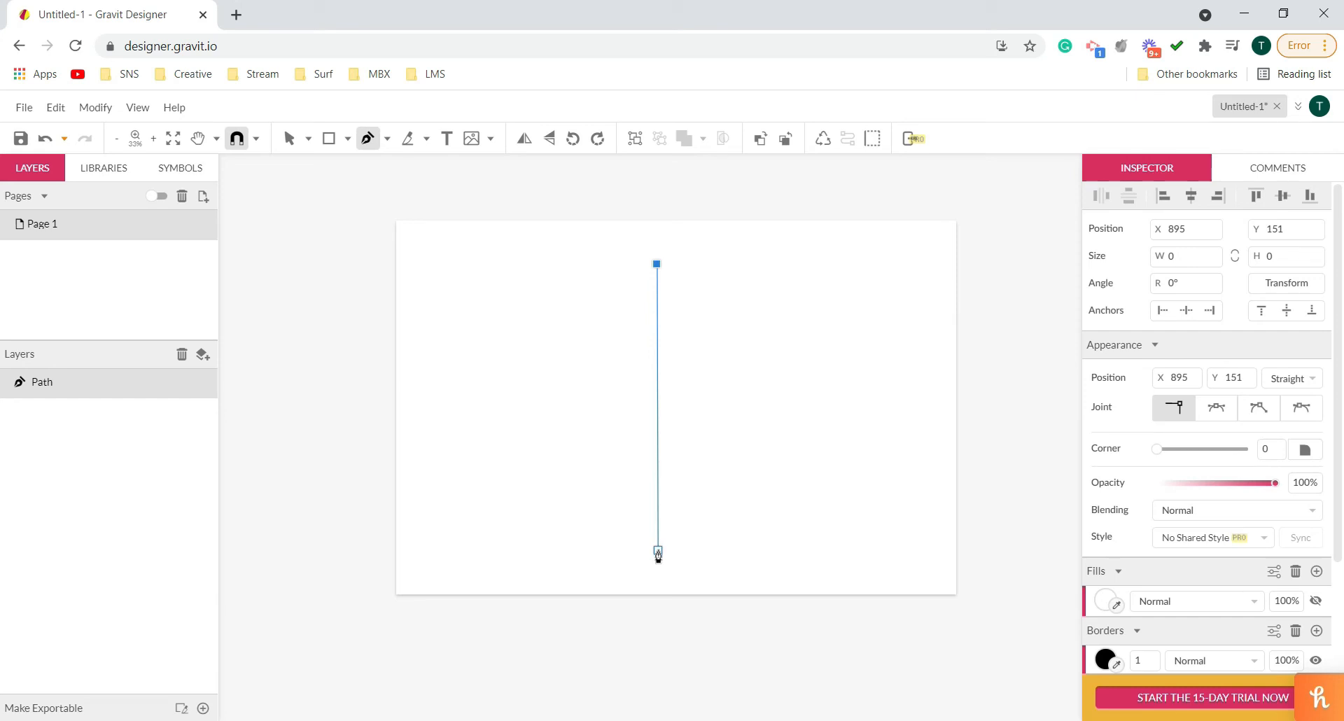
pyautogui.keyDown('shift'); pyautogui.click(698, 554); pyautogui.keyUp('shift')
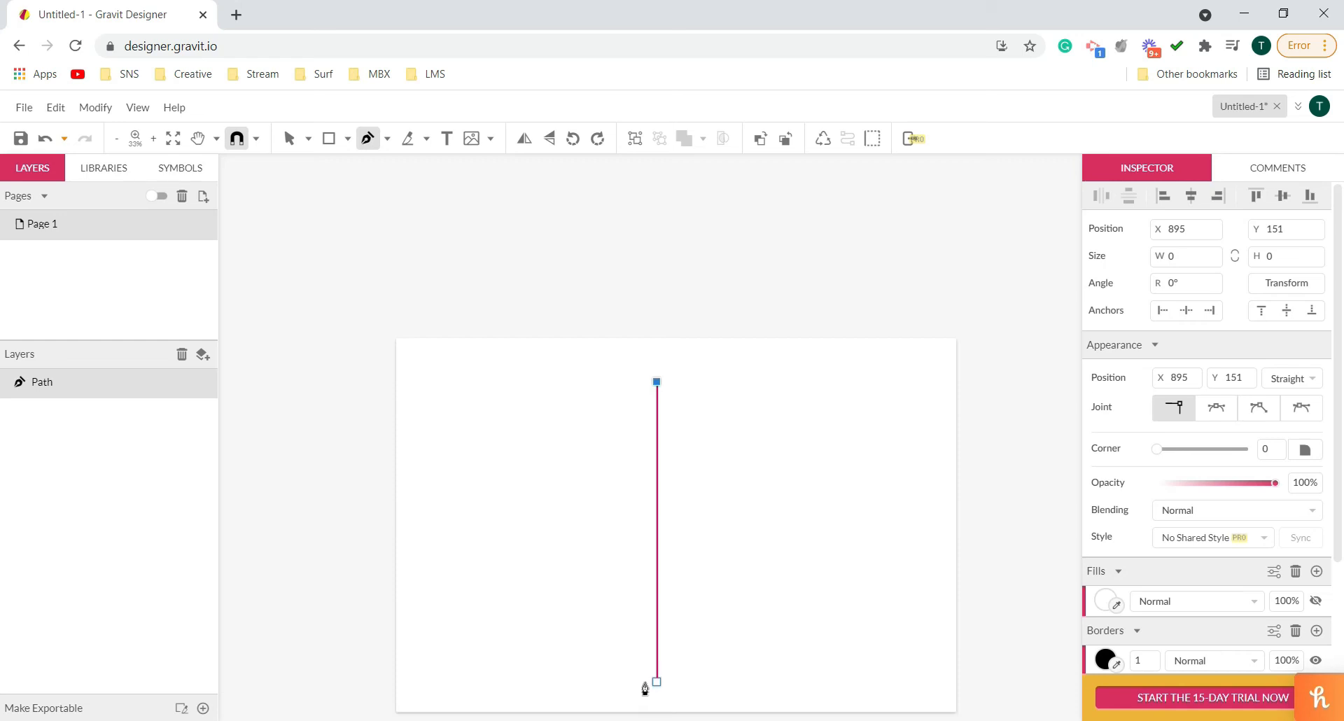
pyautogui.click(645, 686)
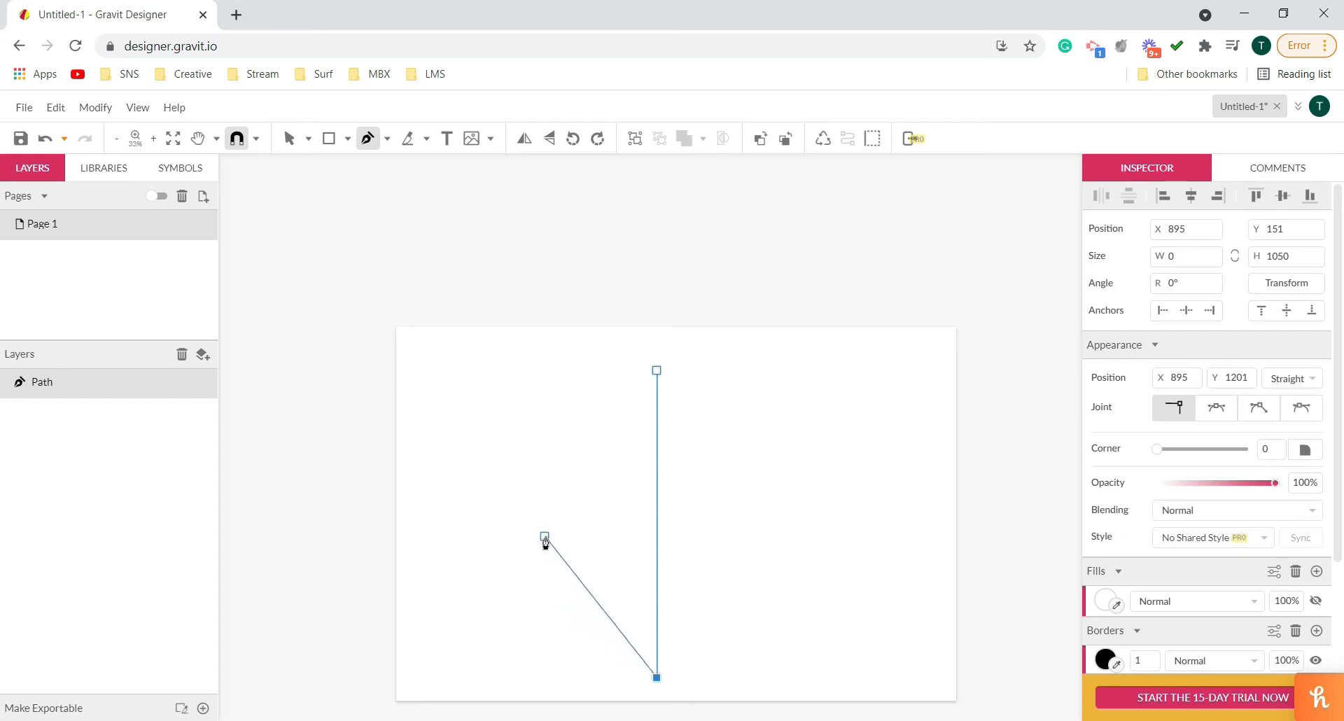
pyautogui.click(487, 482)
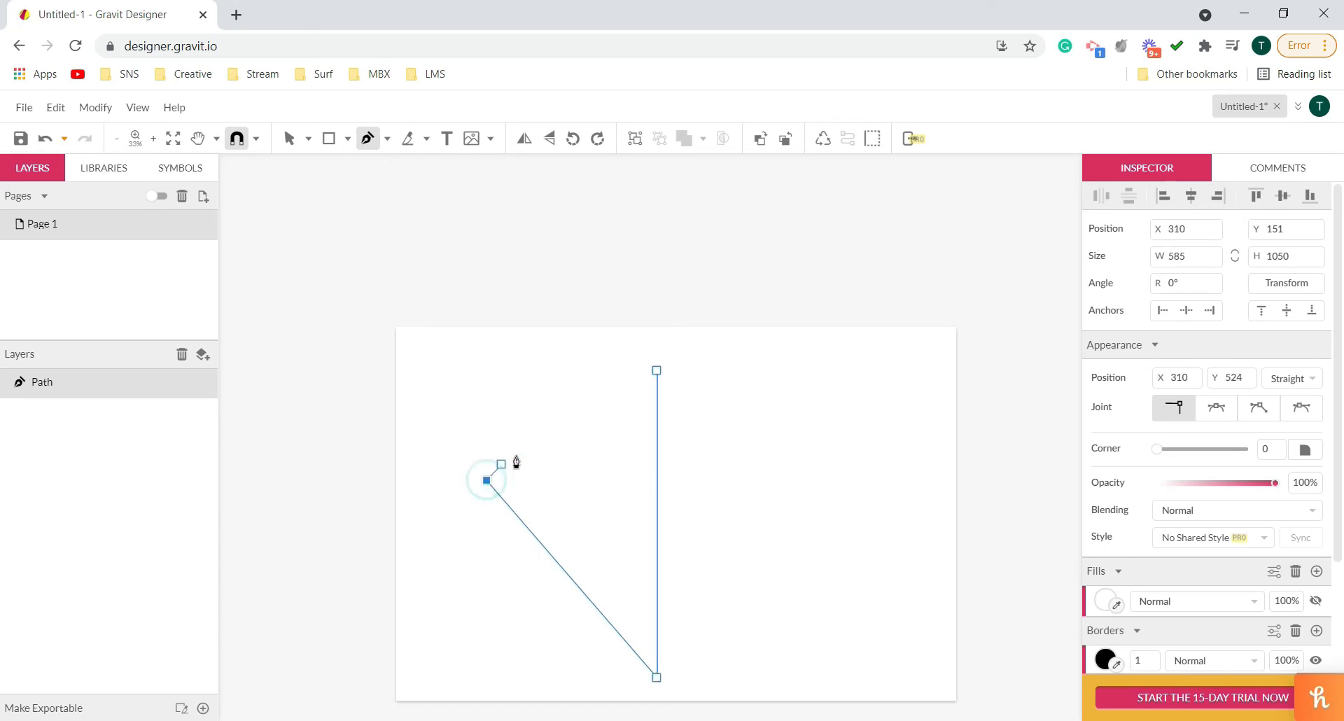
pyautogui.click(656, 371)
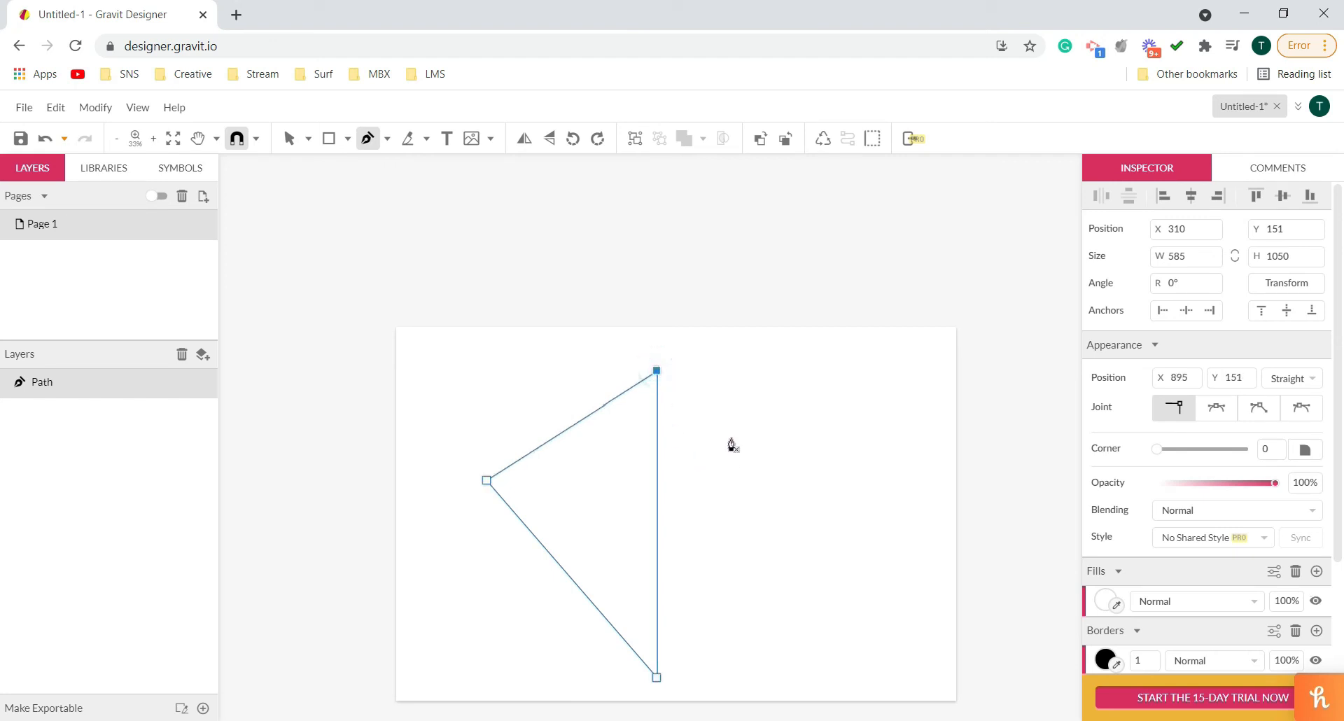
# - Move the whole triangle with the Pointer tool to about X 529, Y 85 px
pyautogui.scroll(1, 354, 183)
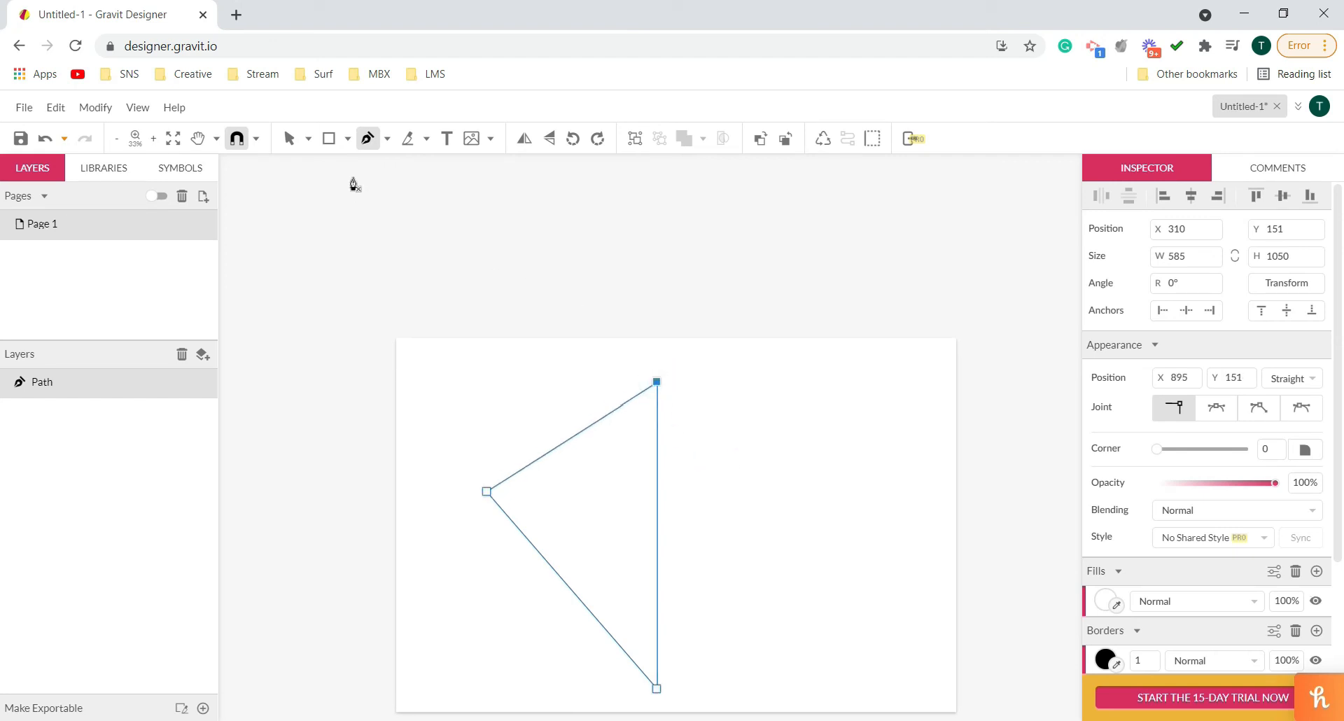
pyautogui.click(298, 143)
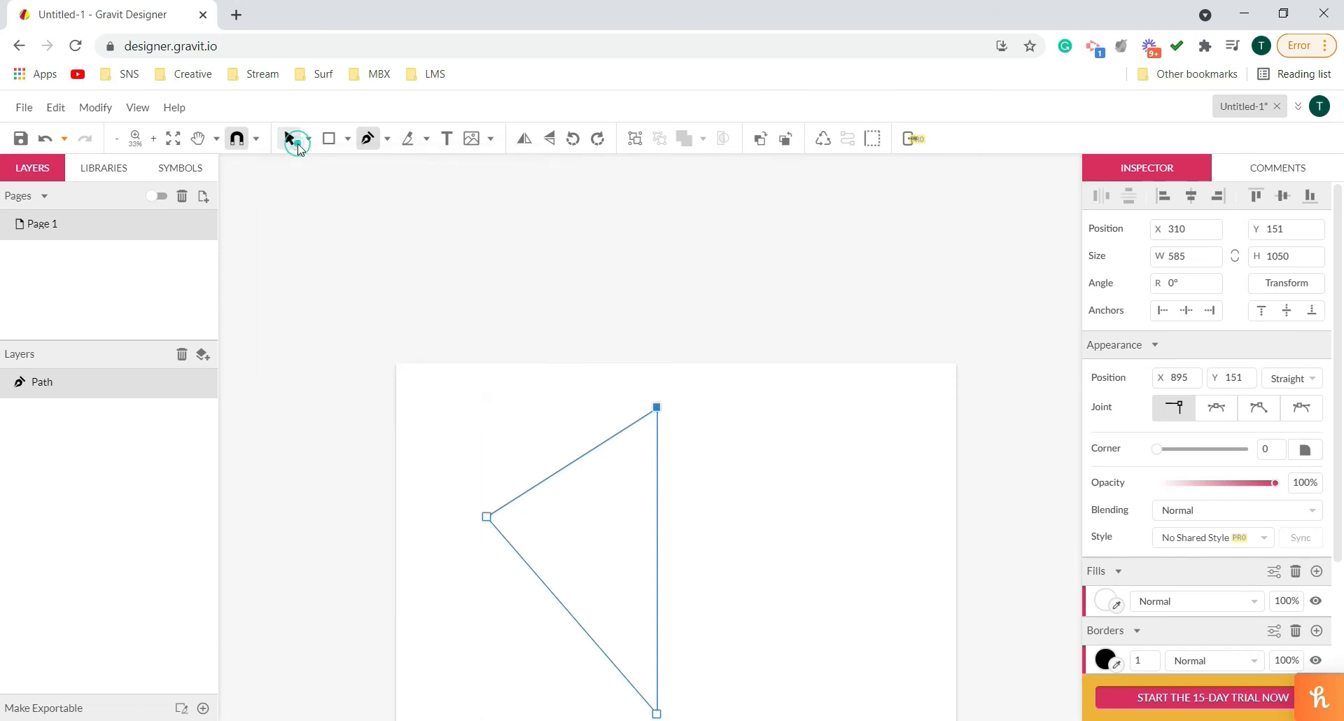
pyautogui.scroll(-2, 666, 420)
pyautogui.moveTo(542, 434); pyautogui.dragTo(611, 472)
pyautogui.moveTo(630, 468); pyautogui.dragTo(693, 437)
pyautogui.moveTo(663, 448); pyautogui.dragTo(640, 434)
pyautogui.moveTo(674, 444); pyautogui.dragTo(665, 448)
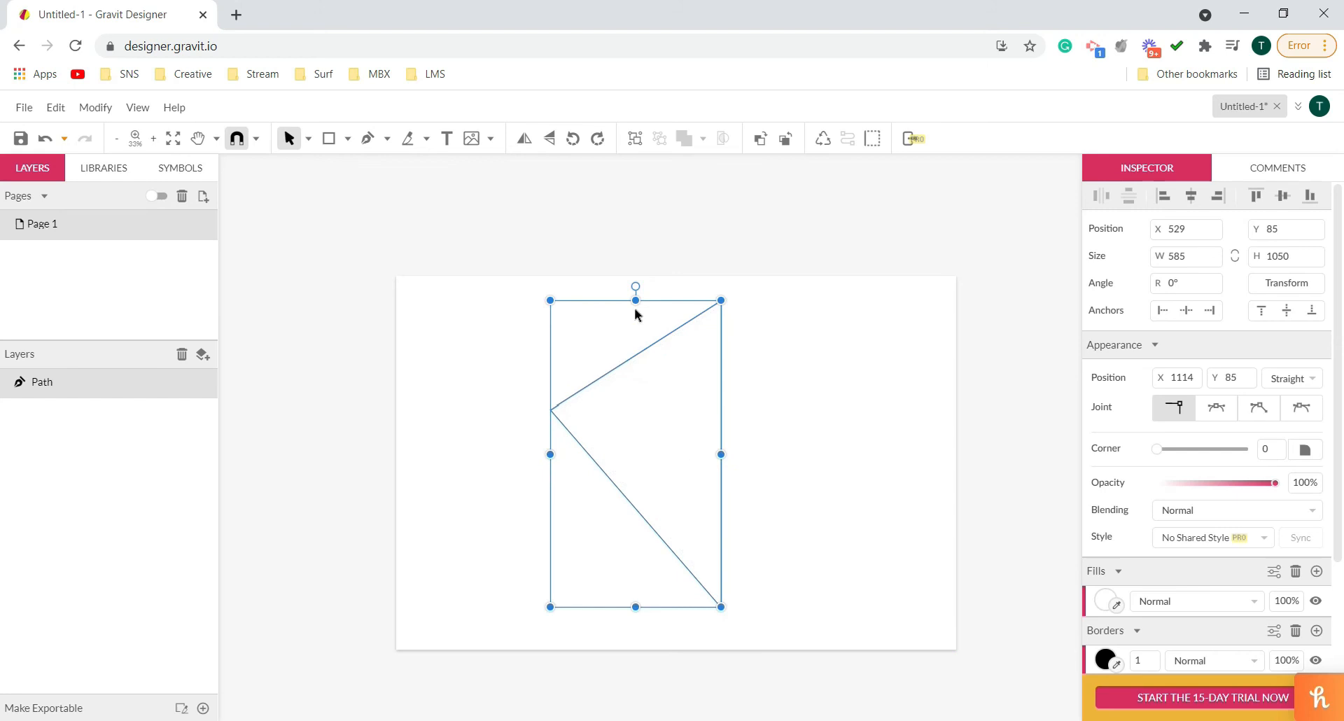
# - Try resizing the triangle from its bounding-box handles, and undo the resizing
pyautogui.moveTo(648, 338); pyautogui.dragTo(648, 364)
pyautogui.moveTo(550, 486)
pyautogui.mouseDown()
pyautogui.moveTo(628, 486)
pyautogui.moveTo(553, 486)
pyautogui.mouseUp()
pyautogui.moveTo(642, 364); pyautogui.dragTo(649, 304)
pyautogui.hotkey('ctrl', 'z')
pyautogui.hotkey('ctrl', 'z')
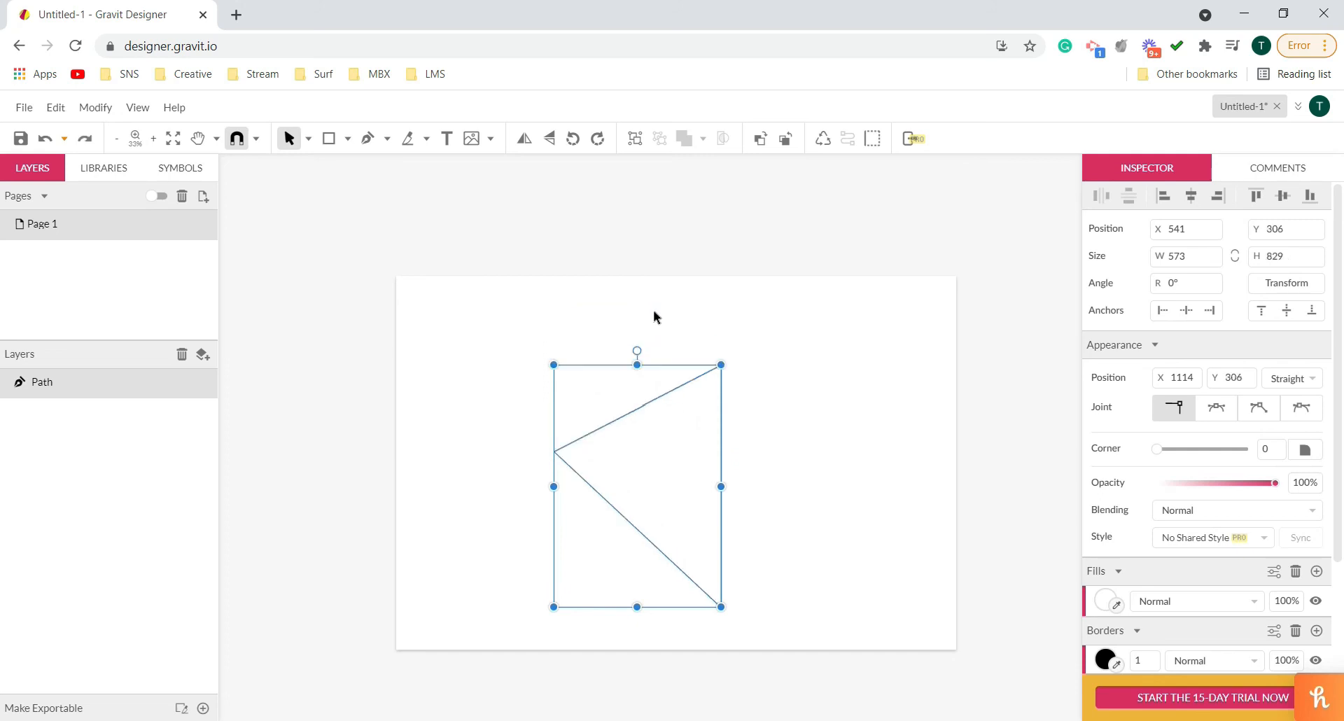
pyautogui.hotkey('ctrl', 'z')
pyautogui.hotkey('ctrl', 'z')
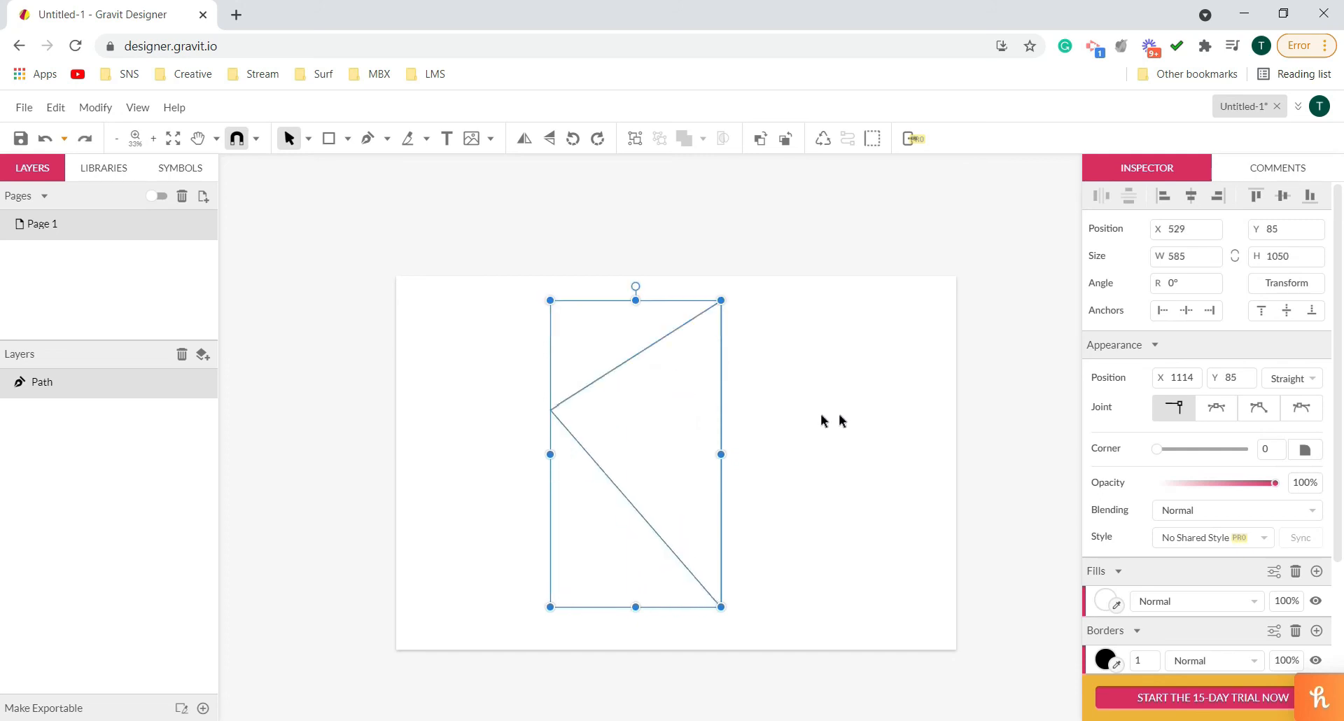
# - Reposition the triangle on the page to about X 520, Y 100 px, undoing a trial resize along the way
pyautogui.moveTo(625, 454); pyautogui.dragTo(603, 462)
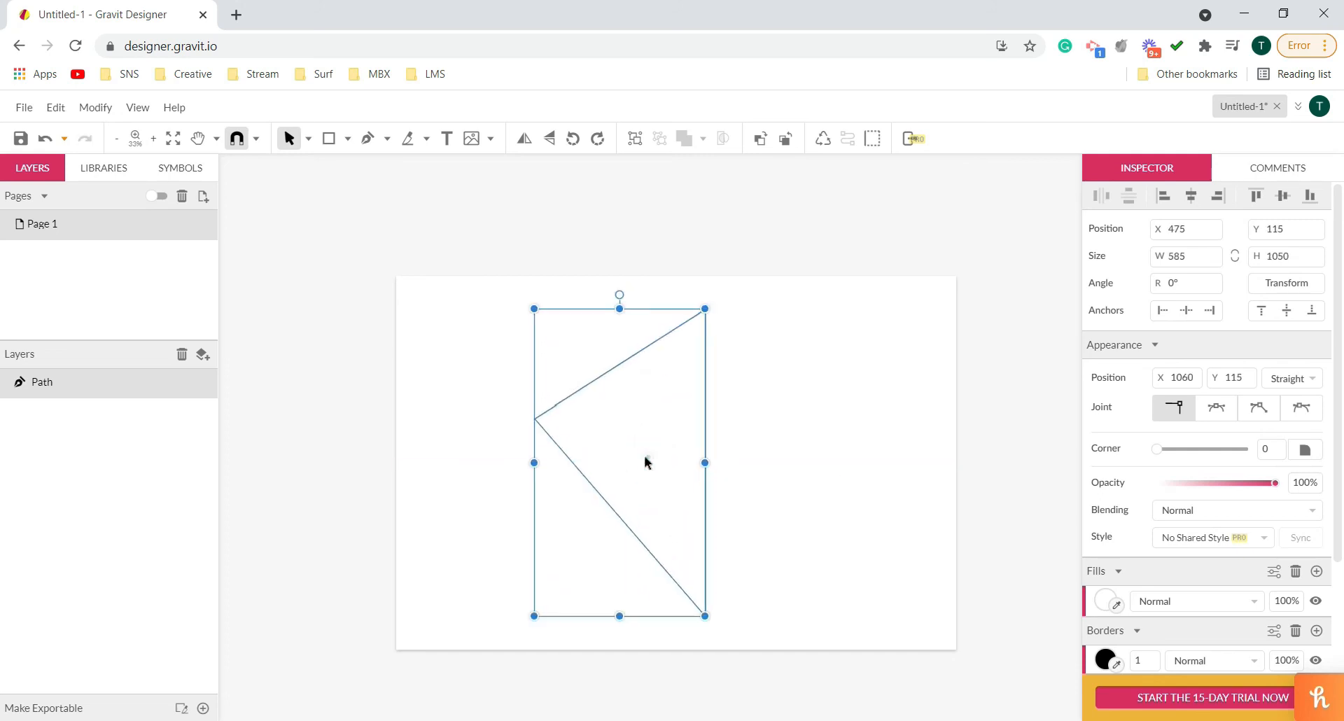
pyautogui.click(748, 443)
pyautogui.click(653, 445)
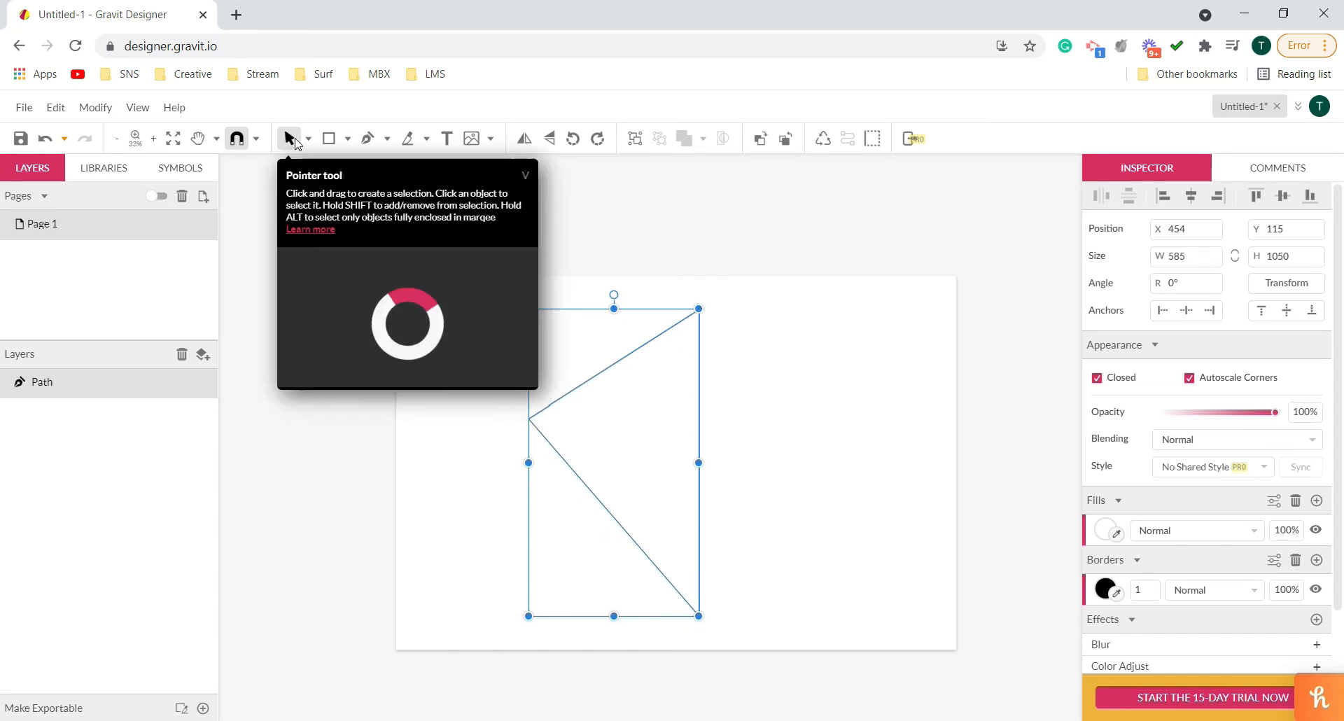
pyautogui.moveTo(565, 455); pyautogui.dragTo(674, 495)
pyautogui.moveTo(635, 308)
pyautogui.mouseDown()
pyautogui.moveTo(637, 339)
pyautogui.moveTo(642, 312)
pyautogui.mouseUp()
pyautogui.hotkey('ctrl', 'z')
pyautogui.hotkey('ctrl', 'z')
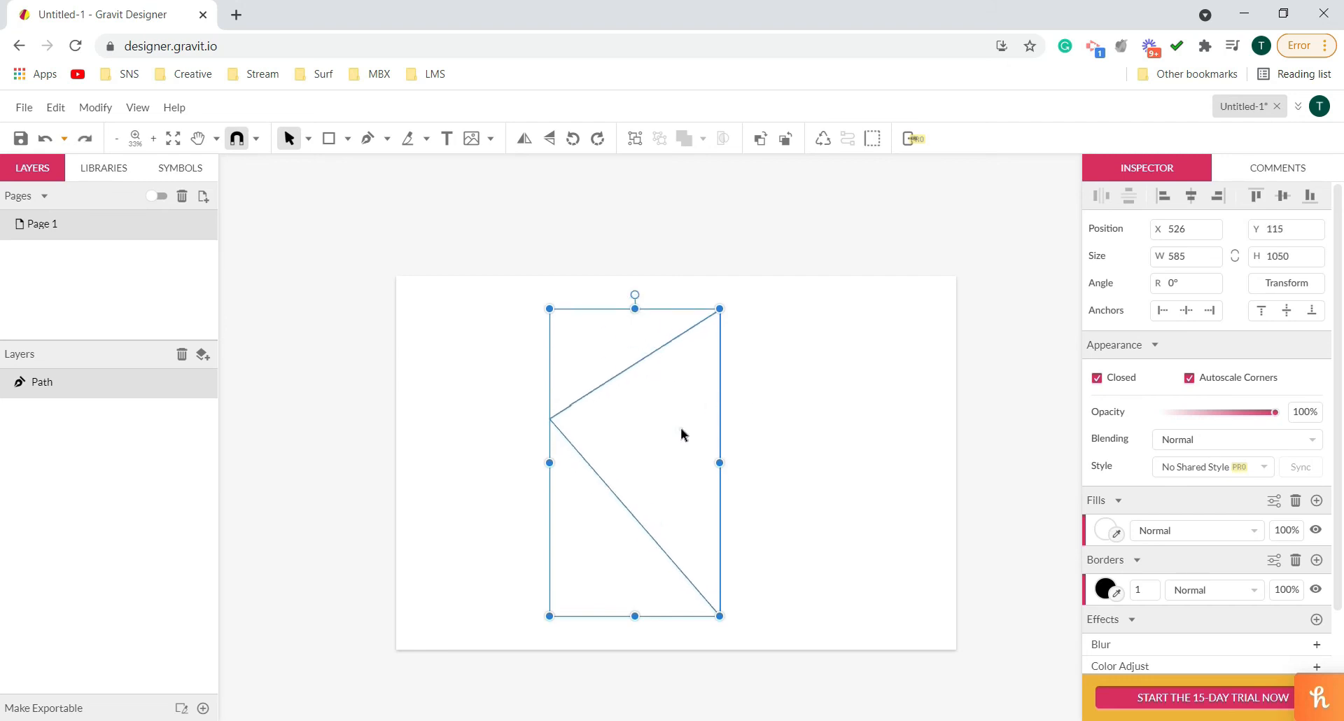
pyautogui.moveTo(681, 429); pyautogui.dragTo(678, 424)
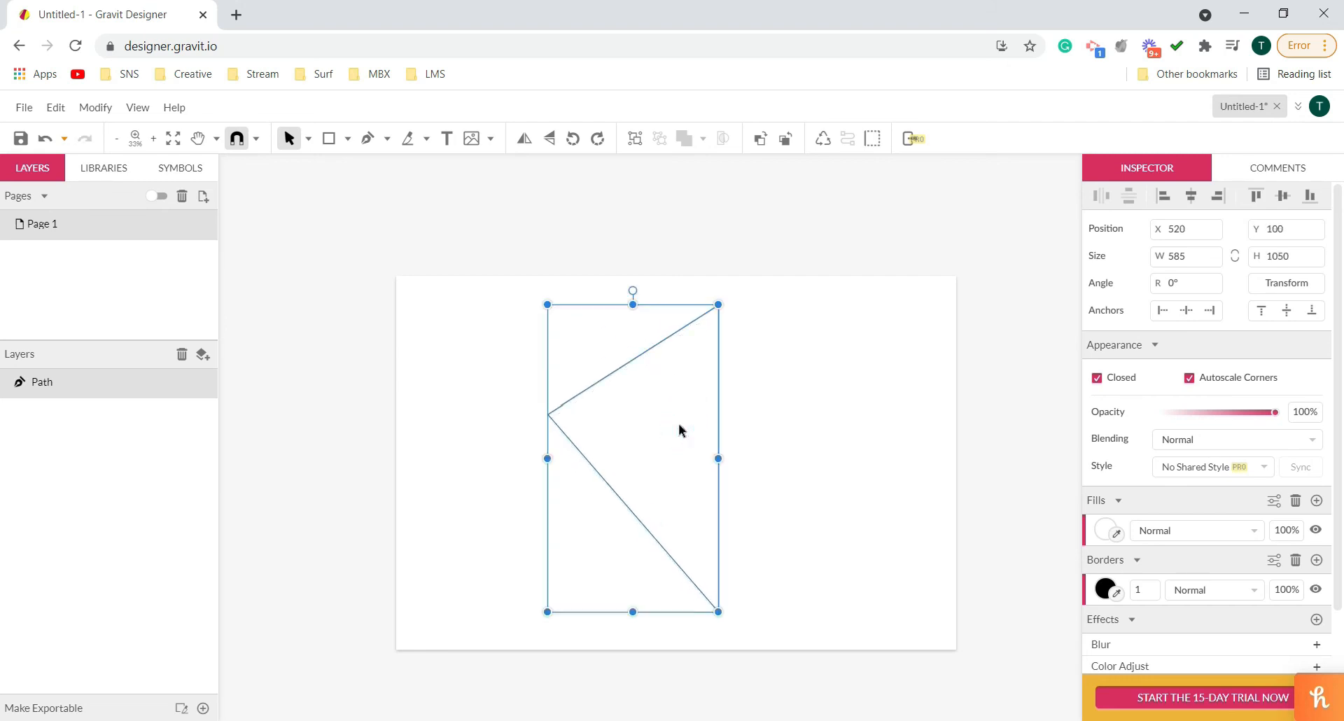
# - Activate the Subselect tool and select the triangle's leftmost corner point
pyautogui.click(309, 140)
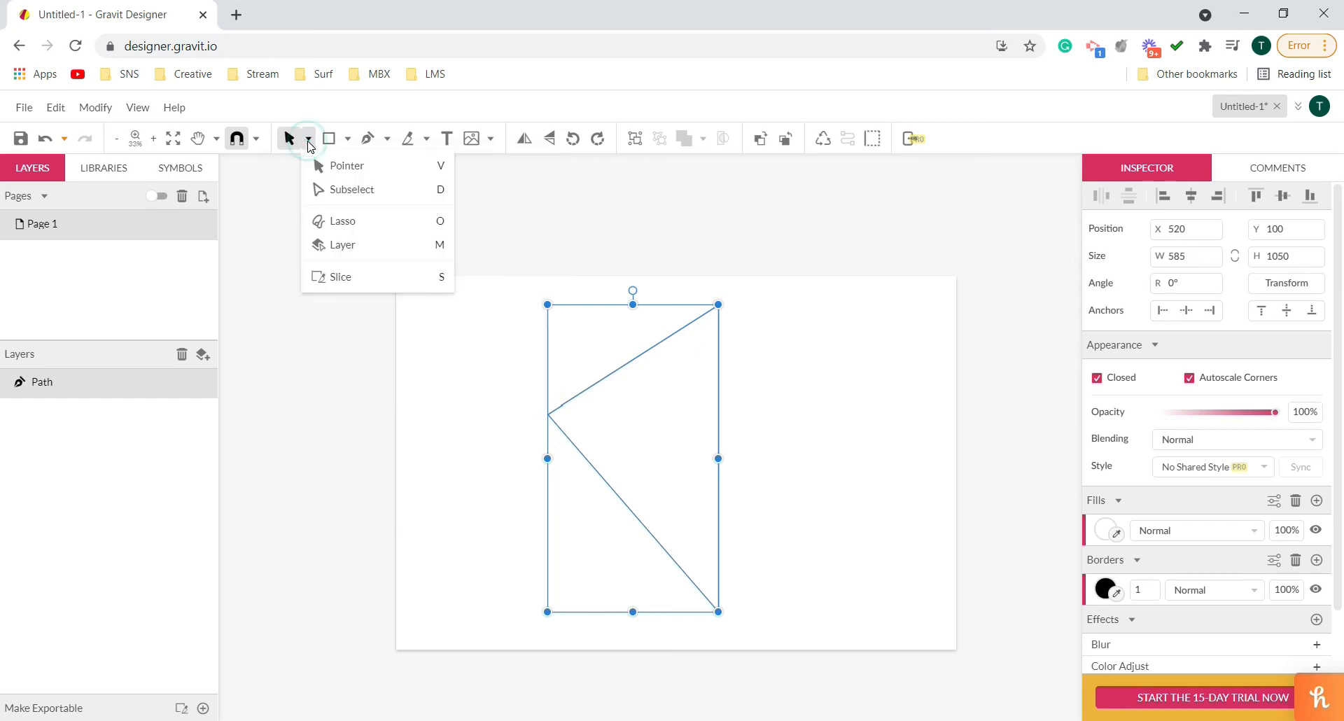
pyautogui.click(373, 190)
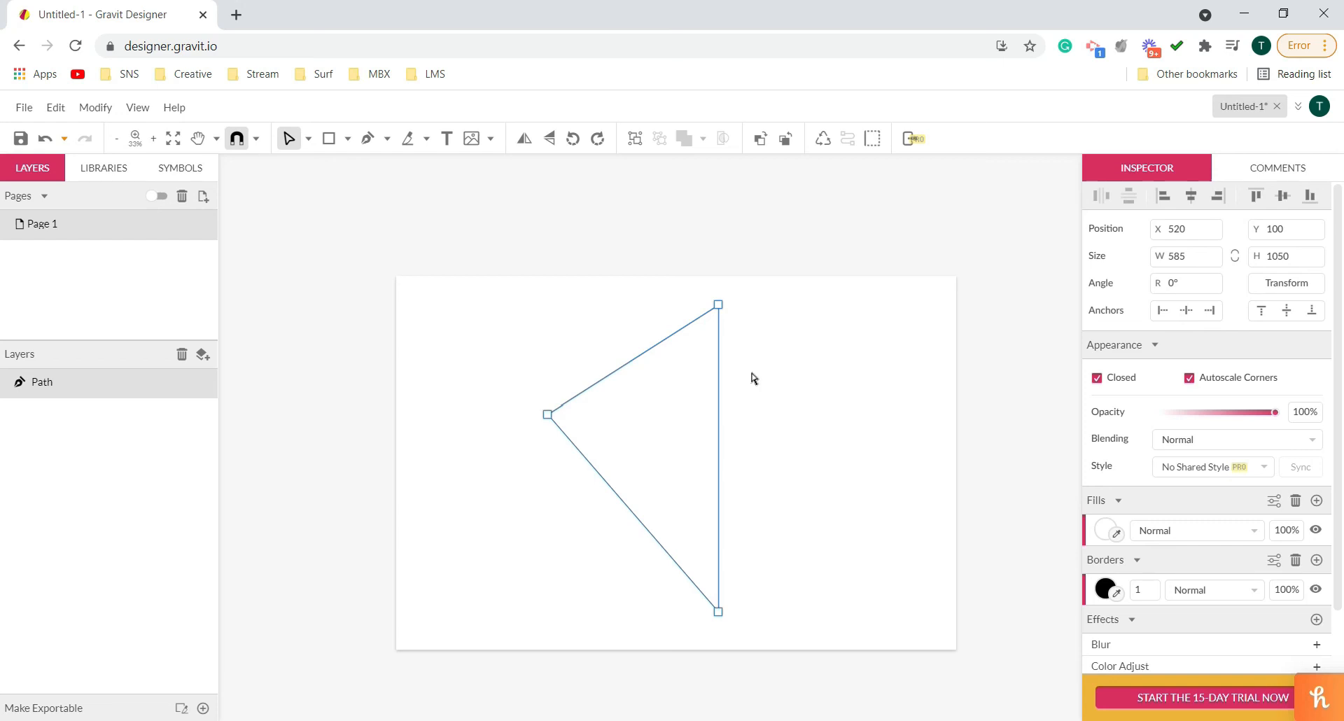
pyautogui.click(548, 416)
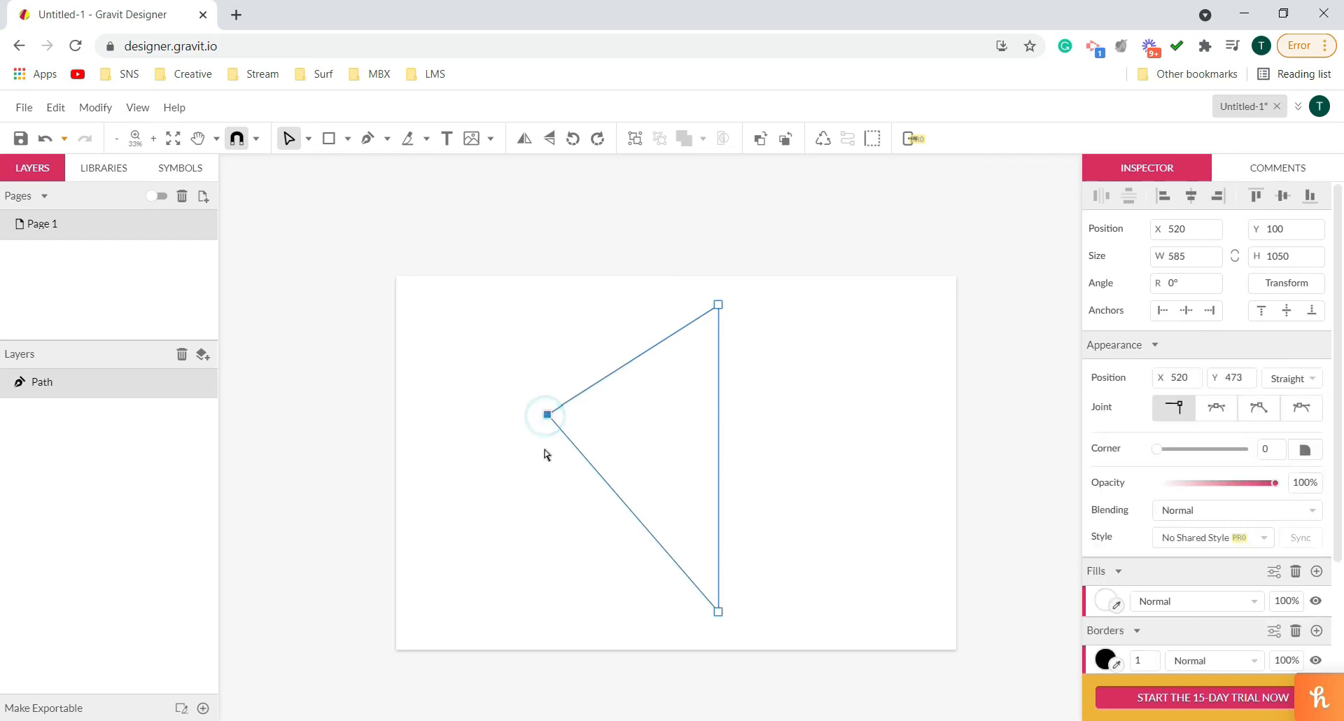
# - Try moving each of the triangle's three corner points individually, and undo all the moves
pyautogui.moveTo(547, 415)
pyautogui.mouseDown()
pyautogui.moveTo(541, 462)
pyautogui.moveTo(548, 410)
pyautogui.mouseUp()
pyautogui.moveTo(718, 305); pyautogui.dragTo(744, 363)
pyautogui.moveTo(720, 612); pyautogui.dragTo(671, 619)
pyautogui.hotkey('ctrl', 'z')
pyautogui.hotkey('ctrl', 'z')
pyautogui.hotkey('ctrl', 'z')
pyautogui.hotkey('ctrl', 'z')
# - Reselect the triangle's leftmost corner point and change its joint type to Mirrored
pyautogui.click(308, 138)
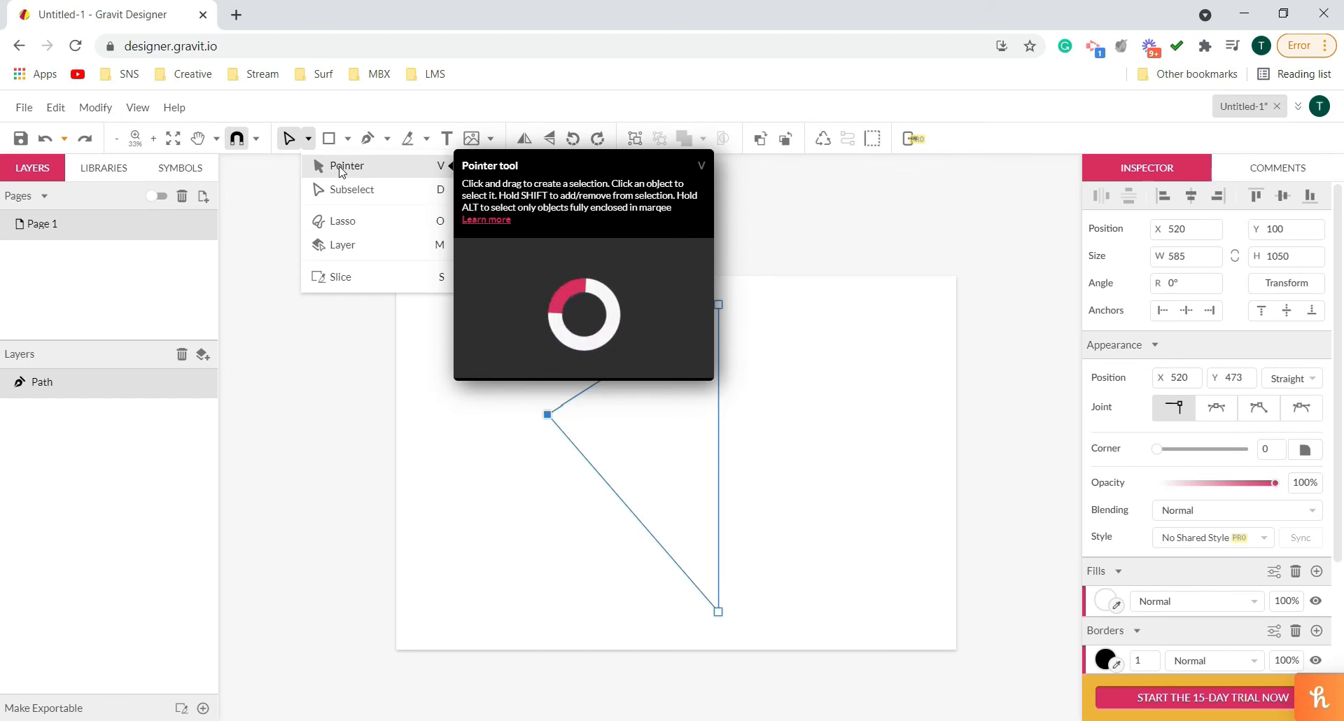
pyautogui.click(422, 434)
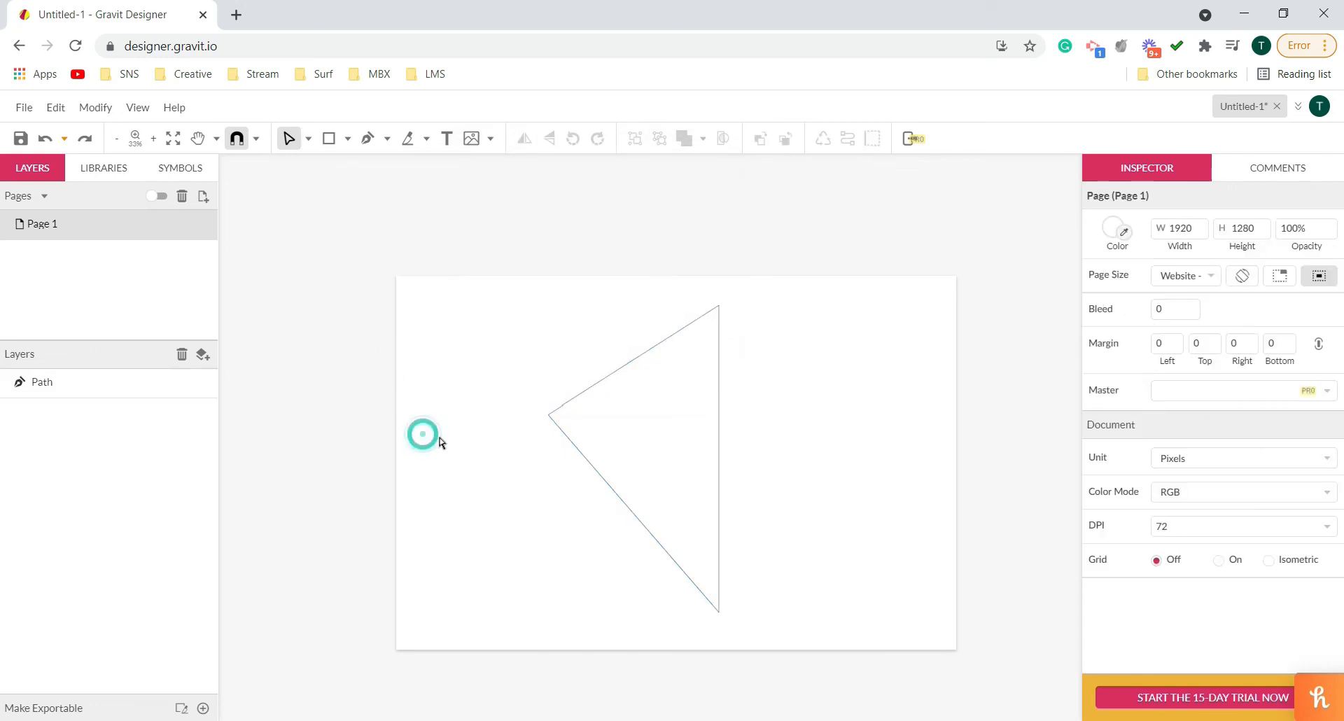
pyautogui.click(560, 425)
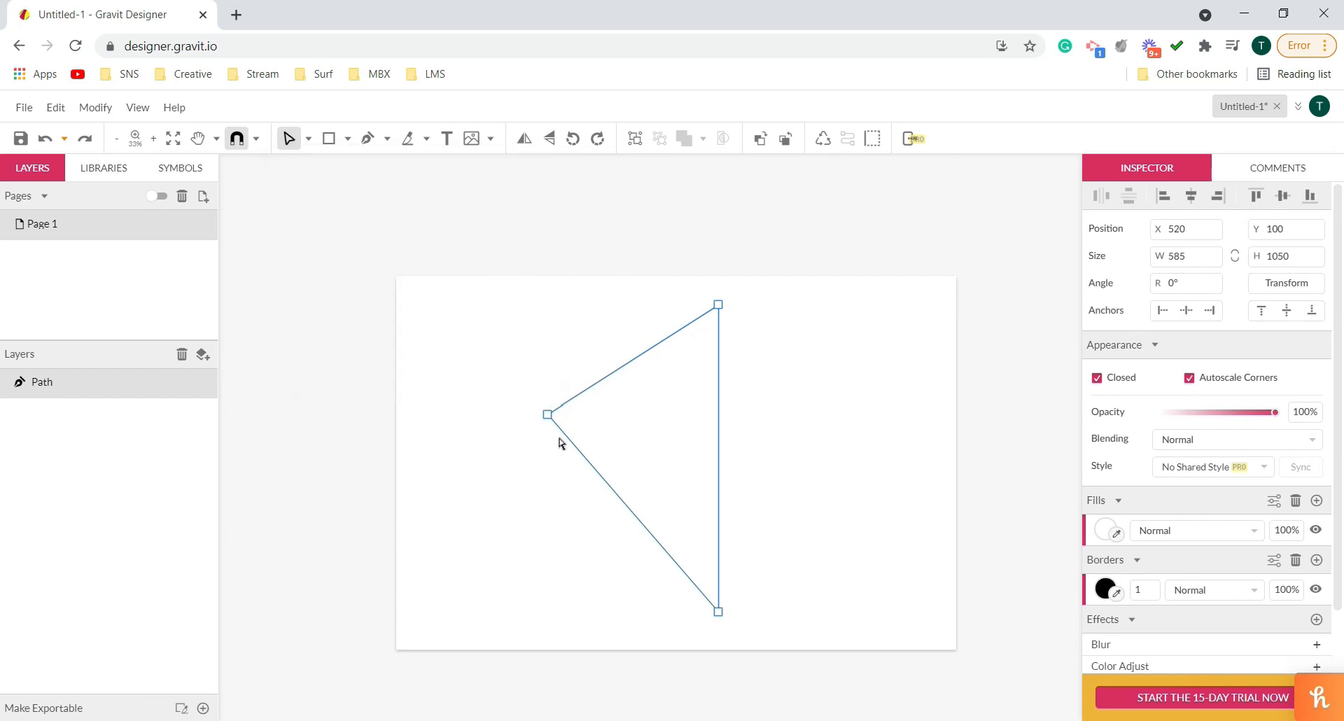
pyautogui.click(548, 415)
pyautogui.click(718, 305)
pyautogui.click(718, 612)
pyautogui.click(548, 415)
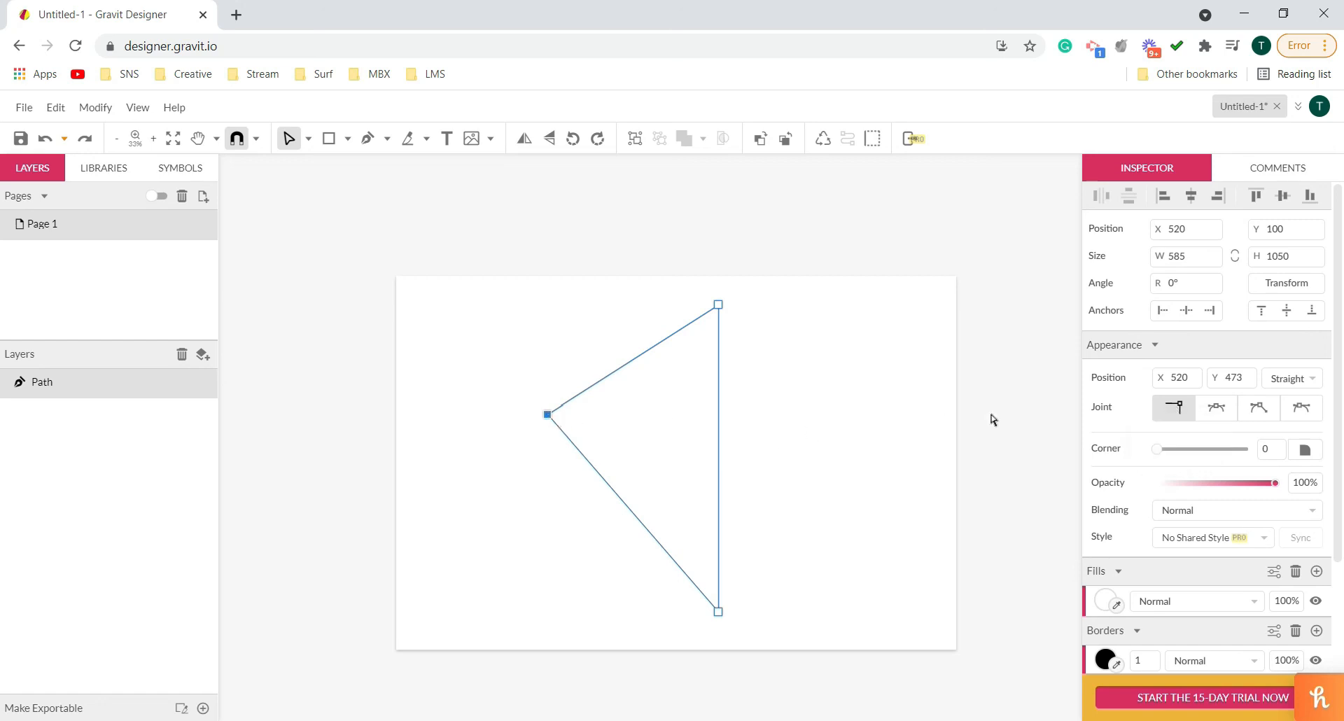
pyautogui.click(1212, 413)
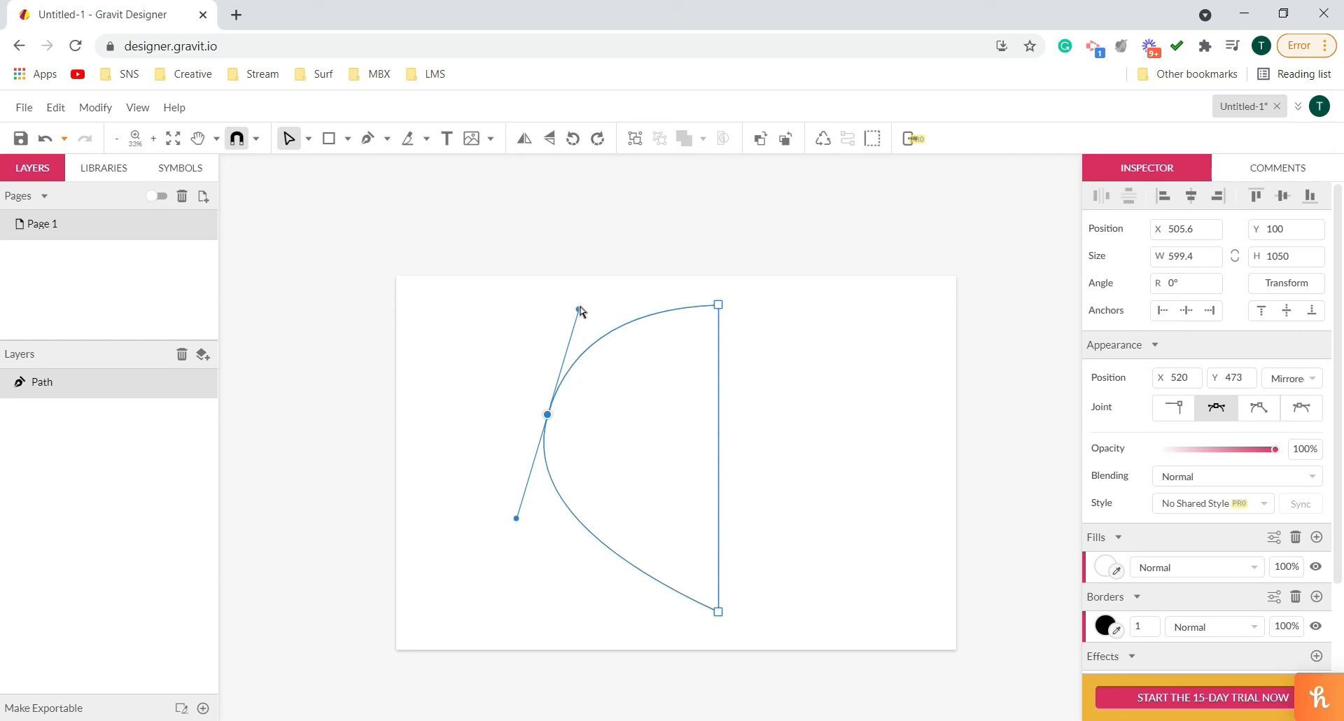
# - Adjust the leftmost point's mirrored handles to reshape the curve, making the path about 602 px wide
pyautogui.moveTo(579, 309); pyautogui.dragTo(555, 307)
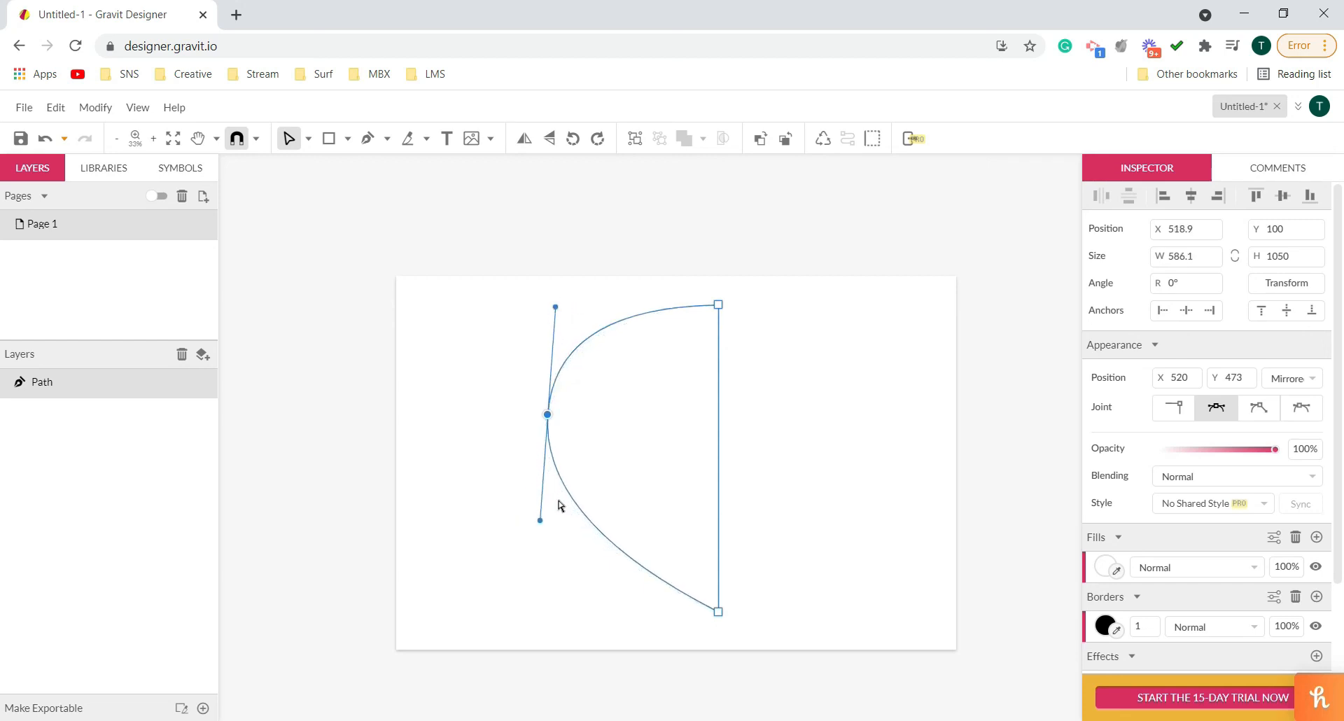
pyautogui.moveTo(541, 522); pyautogui.dragTo(534, 548)
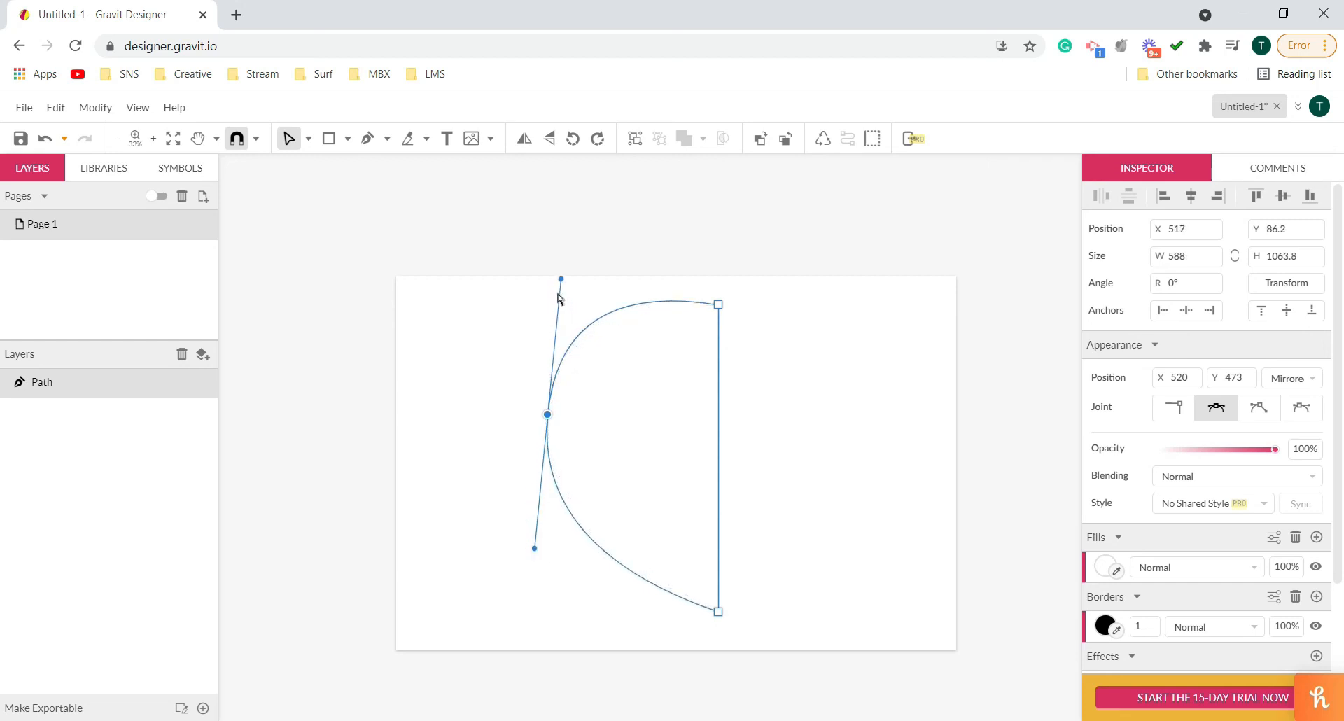
pyautogui.moveTo(562, 281); pyautogui.dragTo(553, 356)
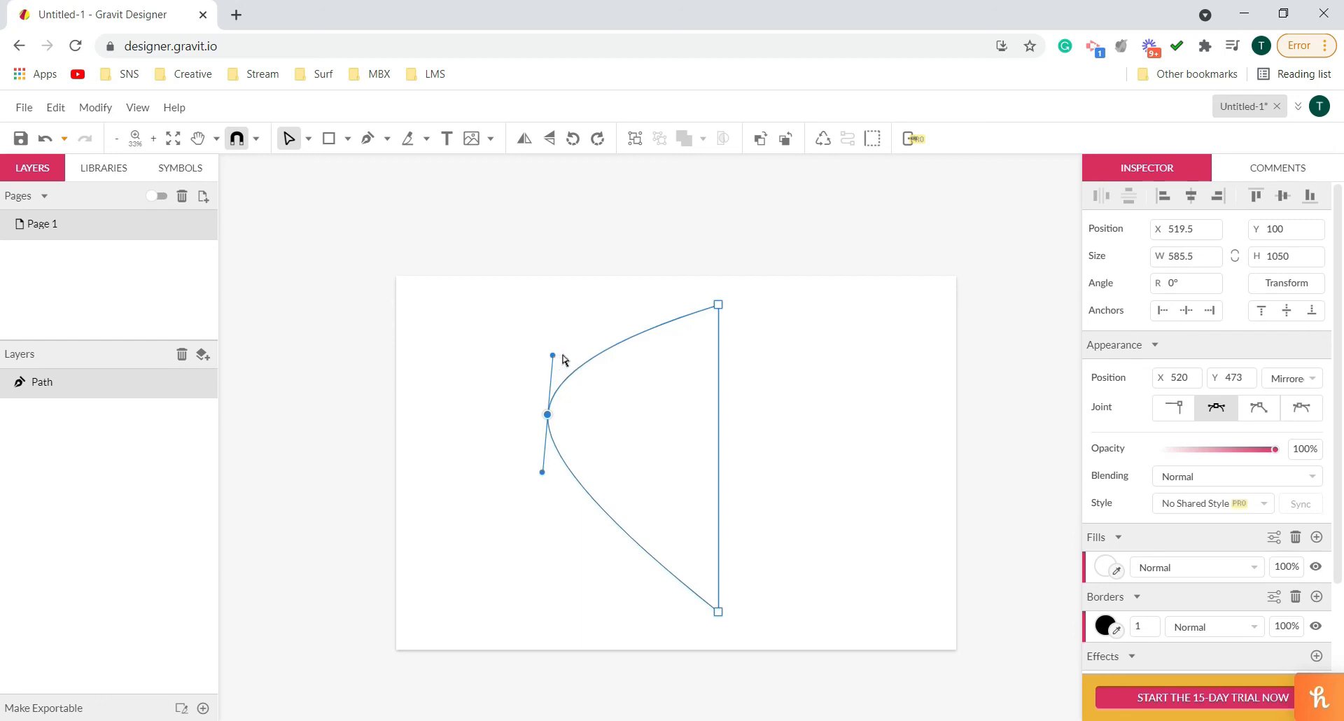
pyautogui.moveTo(554, 355); pyautogui.dragTo(584, 331)
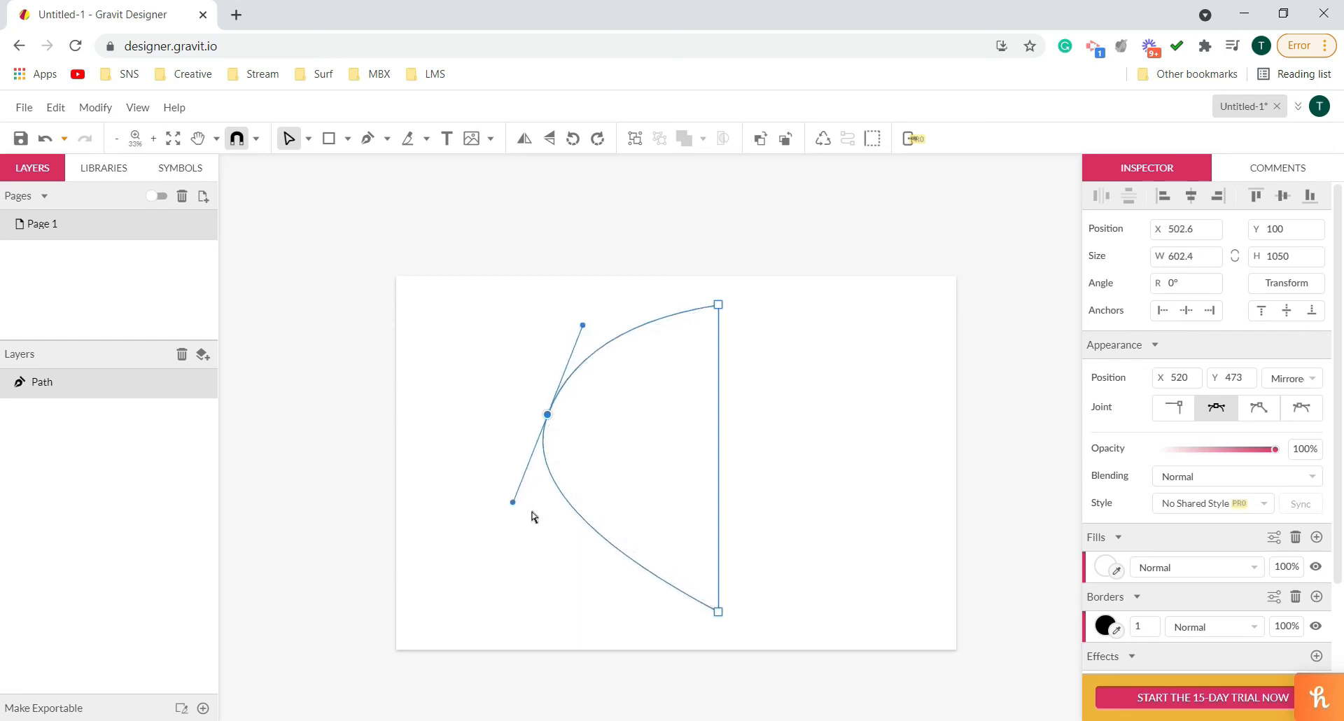
# - Try more adjustments of the leftmost point's mirrored handles, and undo all handle changes and the Mirrored joint to restore the straight-sided triangle
pyautogui.moveTo(515, 505); pyautogui.dragTo(529, 560)
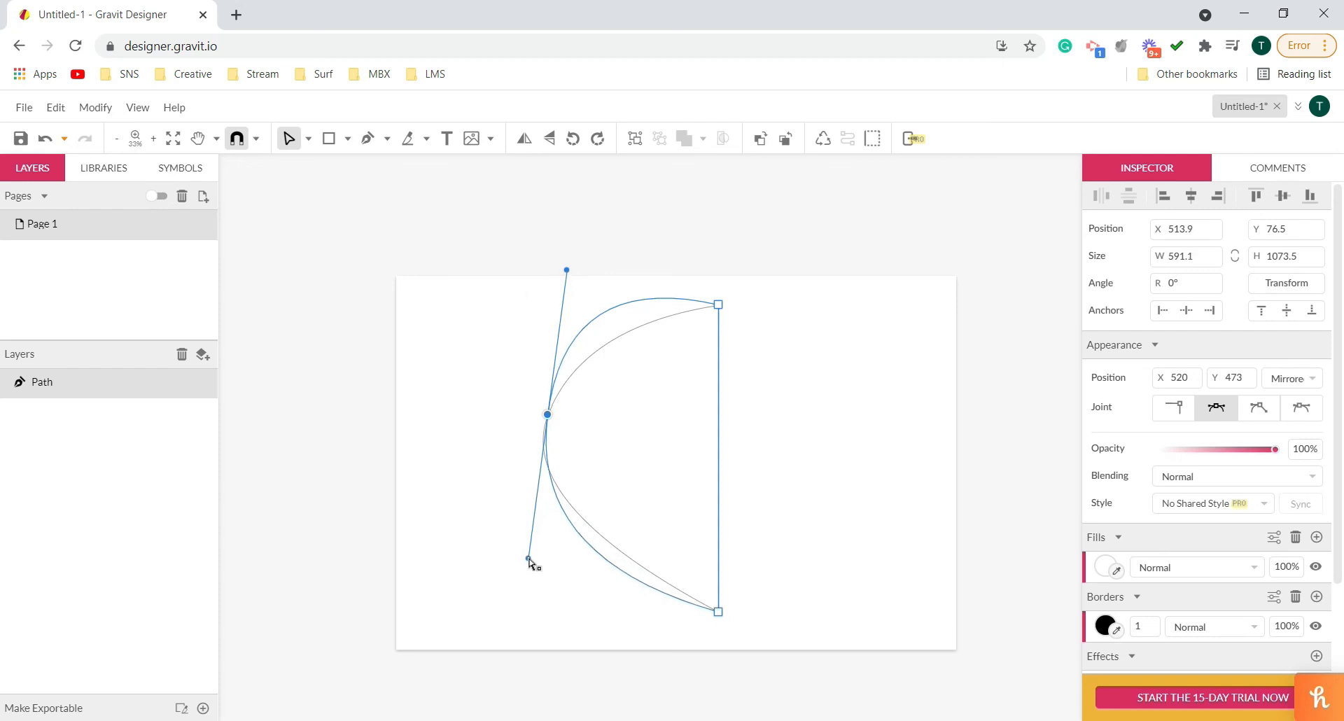
pyautogui.moveTo(530, 562); pyautogui.dragTo(531, 510)
pyautogui.hotkey('ctrl', 'z')
pyautogui.hotkey('ctrl', 'z')
pyautogui.hotkey('ctrl', 'z')
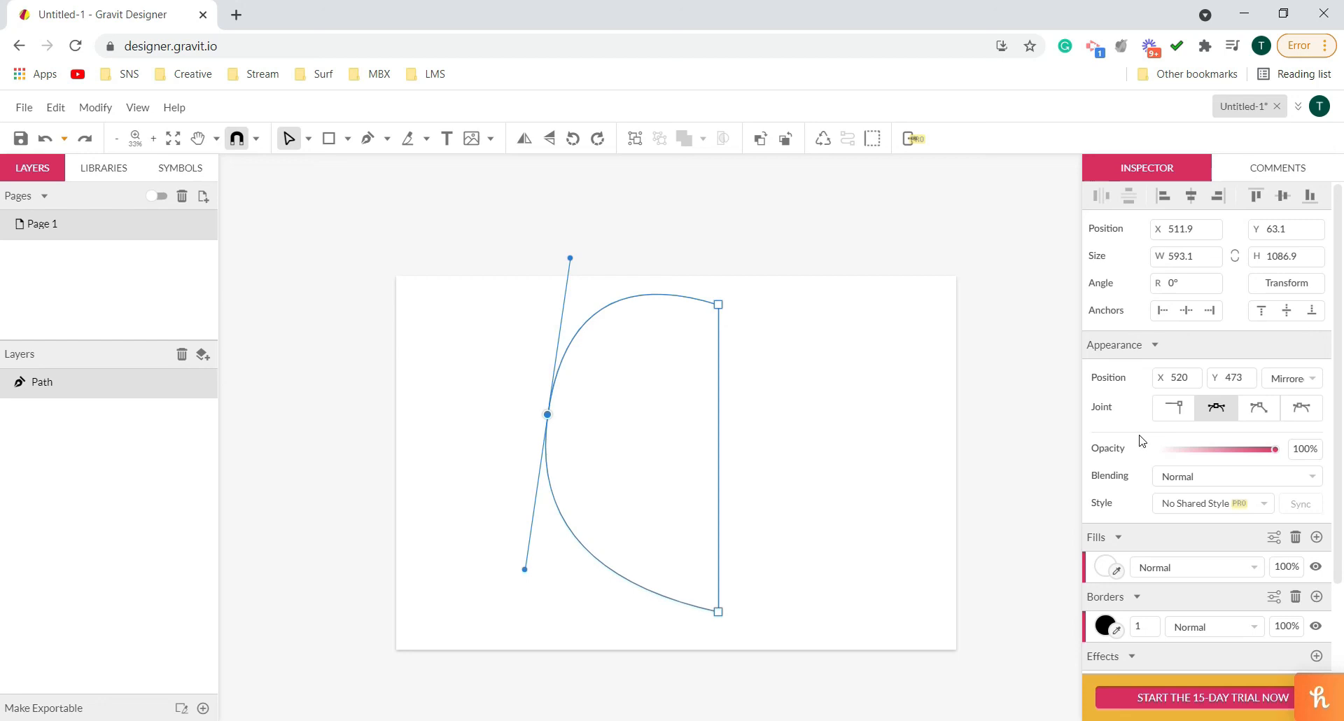
pyautogui.hotkey('ctrl', 'z')
pyautogui.hotkey('ctrl', 'z')
pyautogui.hotkey('ctrl', 'z')
pyautogui.hotkey('ctrl', 'z')
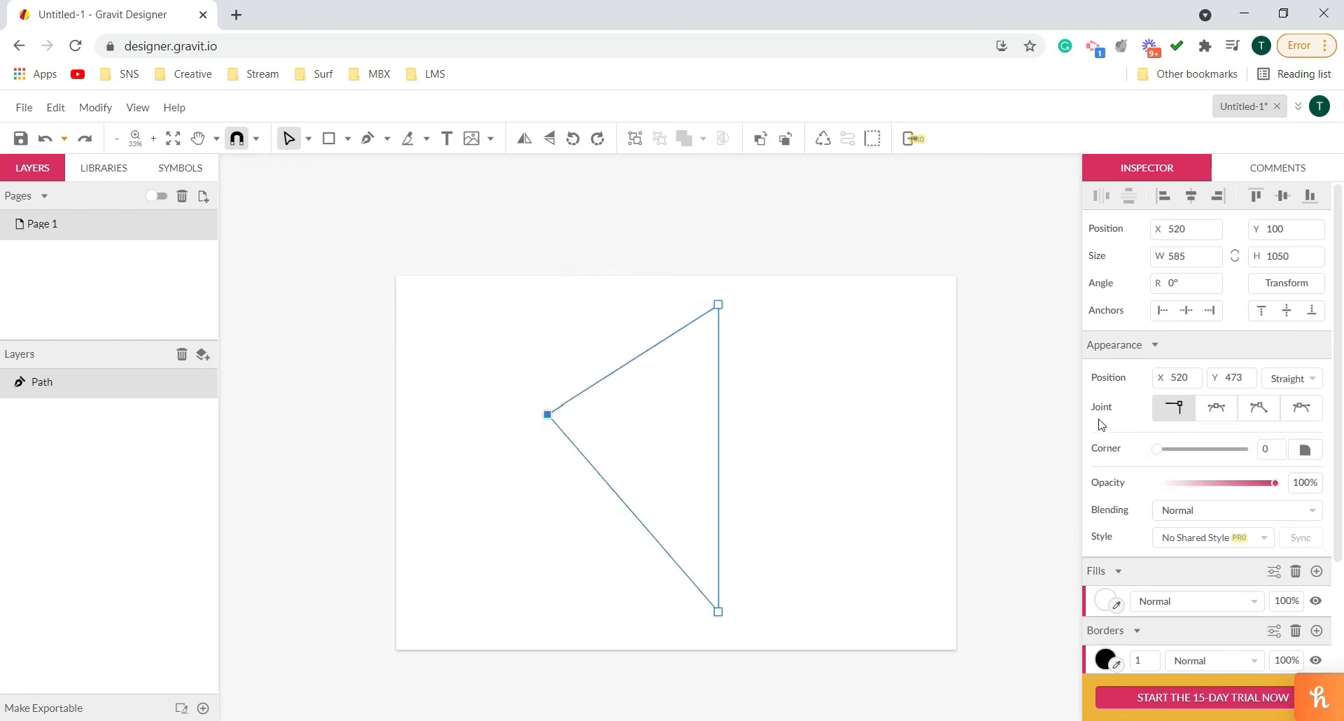
# - Change the leftmost point's joint to Disconnected, adjust its handles independently to curve the upper edge inward and lower edge outward, and deselect the point
pyautogui.click(1266, 418)
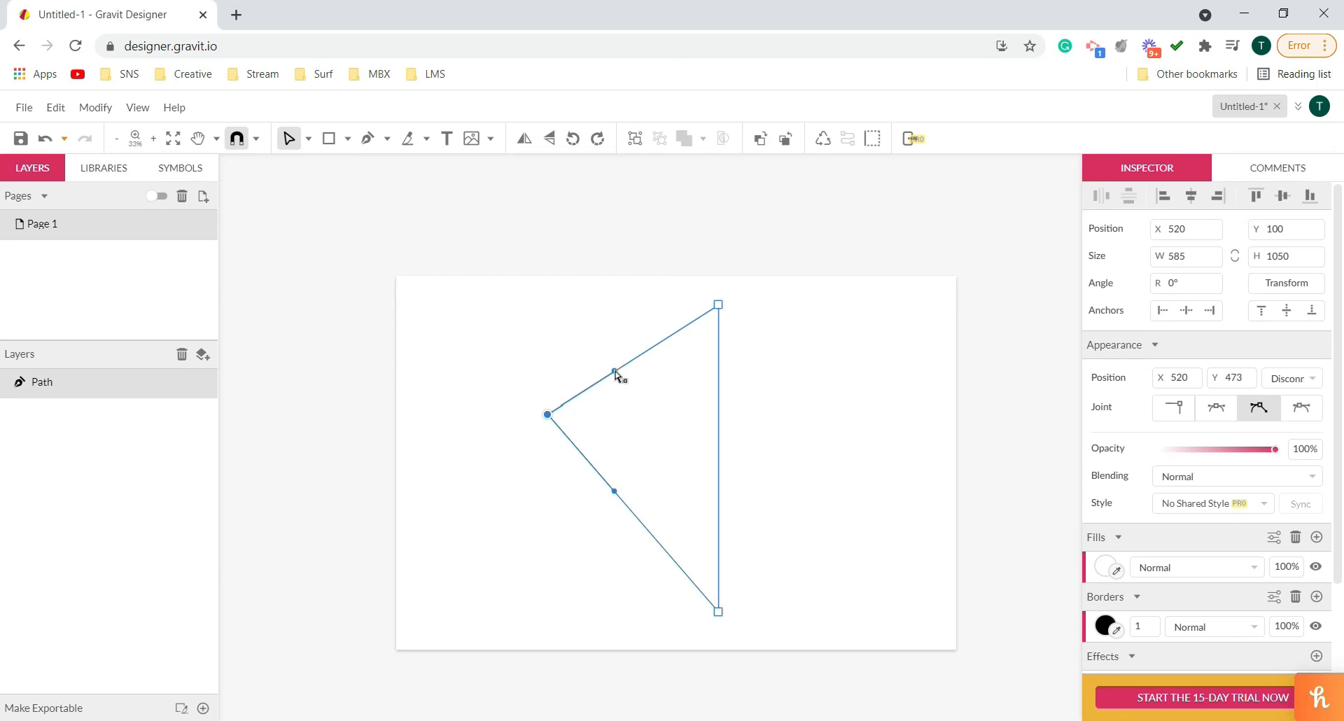
pyautogui.moveTo(616, 373); pyautogui.dragTo(653, 387)
pyautogui.moveTo(616, 495); pyautogui.dragTo(590, 526)
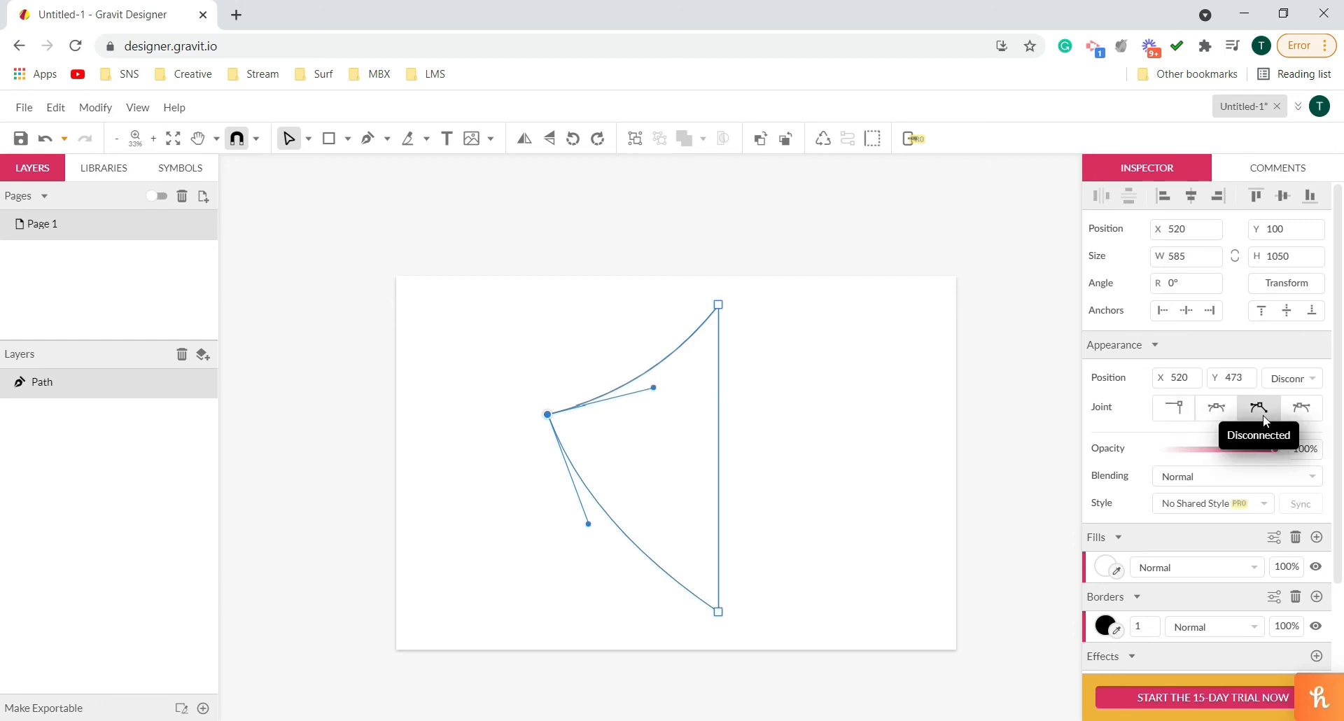
pyautogui.moveTo(655, 388)
pyautogui.mouseDown()
pyautogui.moveTo(675, 388)
pyautogui.moveTo(660, 377)
pyautogui.mouseUp()
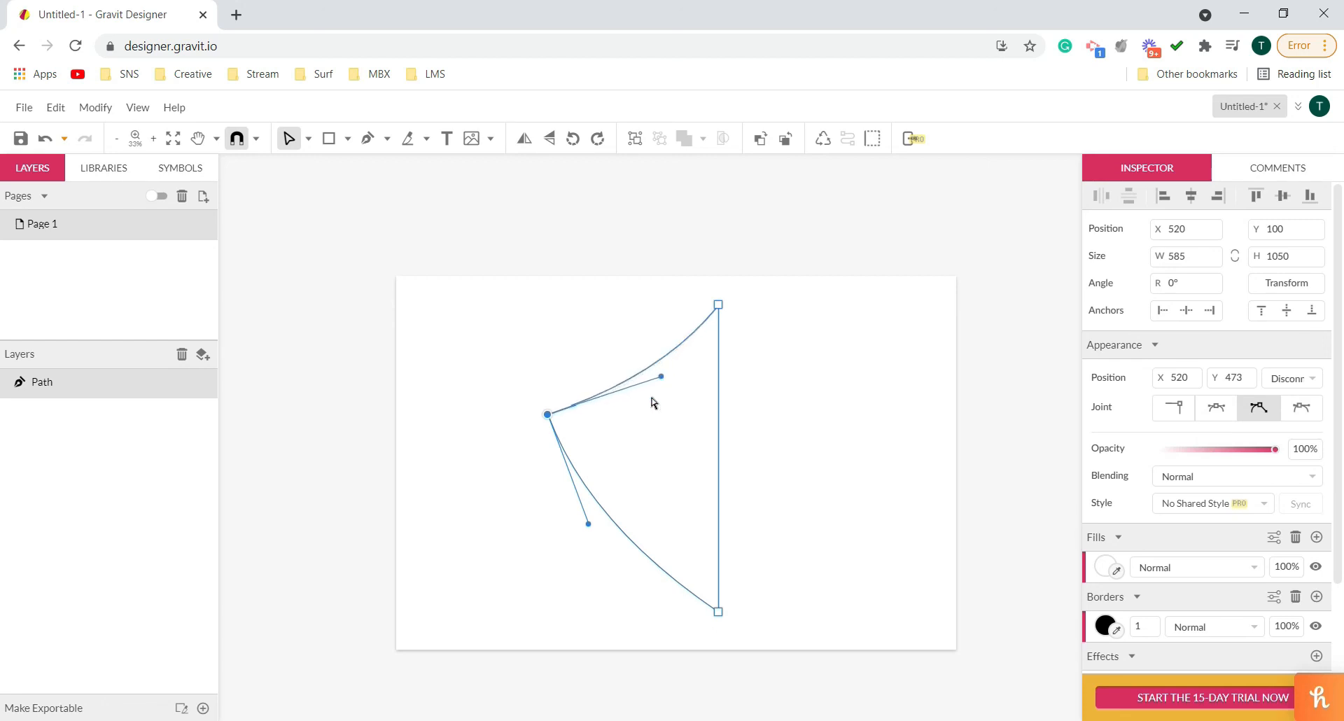
pyautogui.moveTo(588, 524); pyautogui.dragTo(560, 583)
pyautogui.moveTo(661, 378); pyautogui.dragTo(688, 383)
pyautogui.click(773, 382)
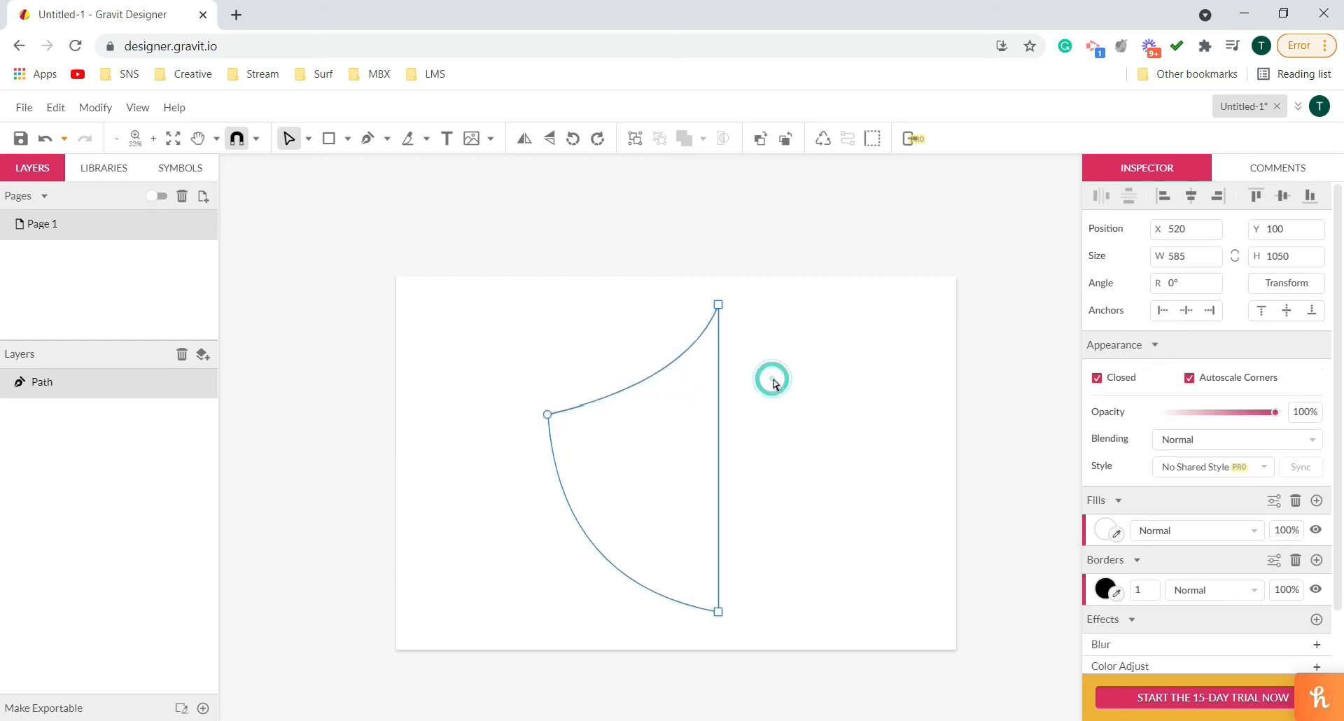